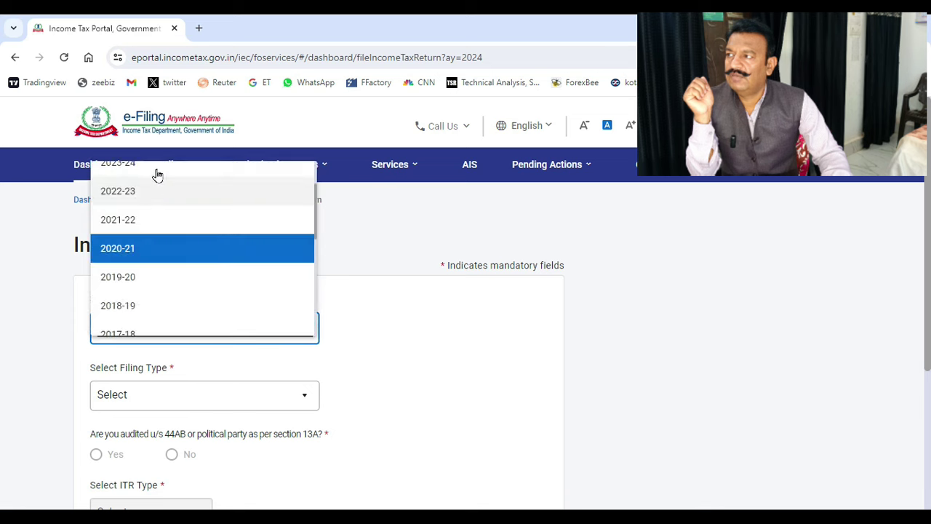
Choose assessment year 2024-25 (Current A.Y.) and the Online mode of filing for the income tax return, and continue.
{"action": "scroll", "coordinate": [162, 212], "scroll_direction": "up", "scroll_amount": 2}
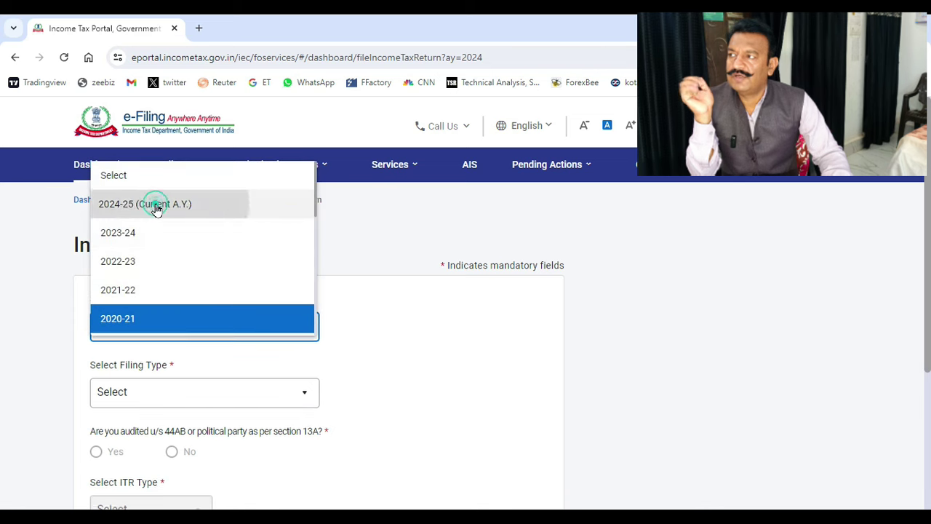
{"action": "left_click", "coordinate": [158, 208]}
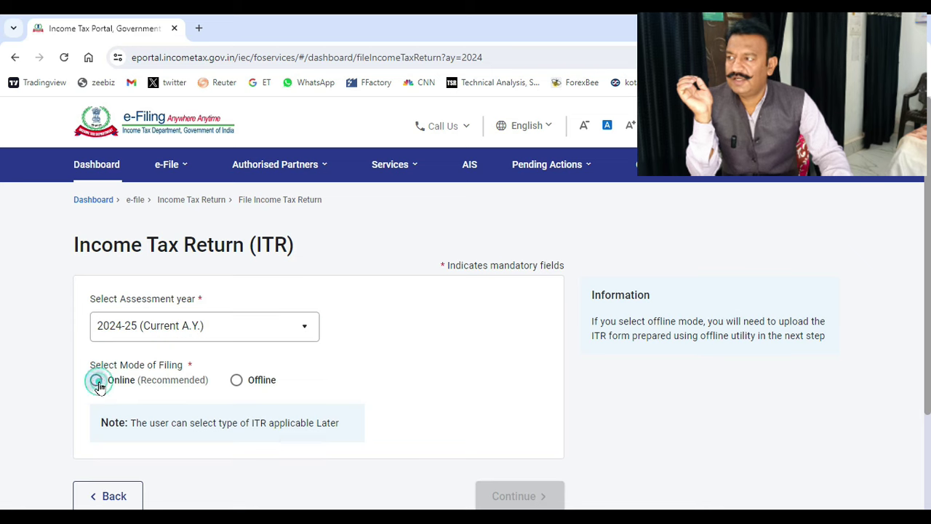
{"action": "left_click", "coordinate": [97, 383]}
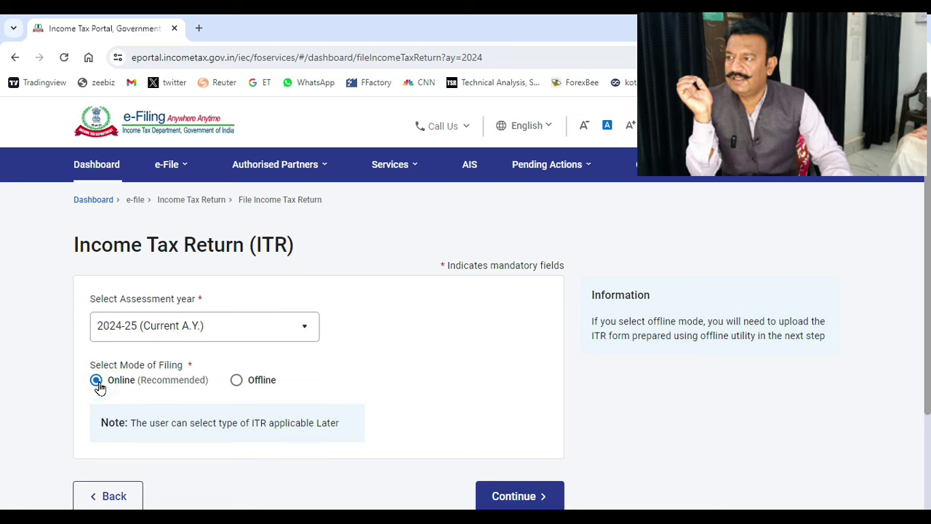
{"action": "left_click", "coordinate": [501, 495]}
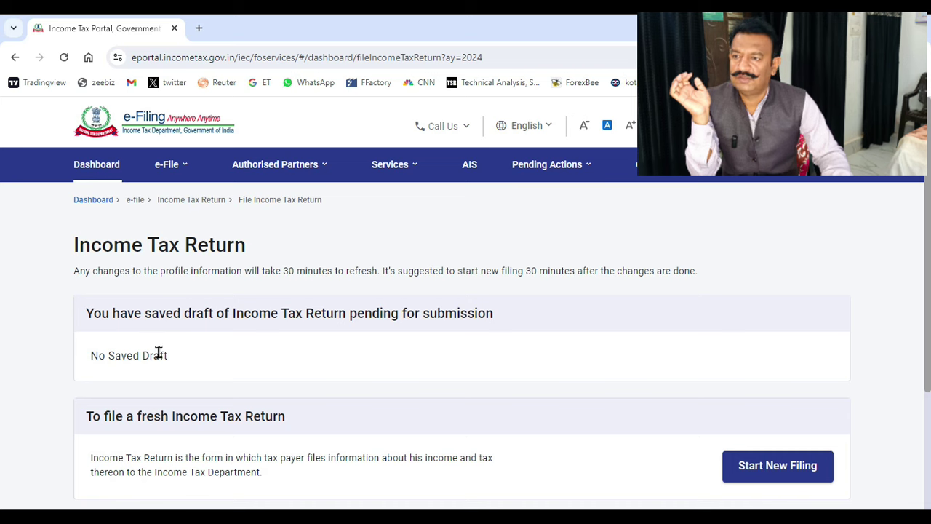
Start a new filing and submit Individual as the applicable status.
{"action": "left_click", "coordinate": [777, 471]}
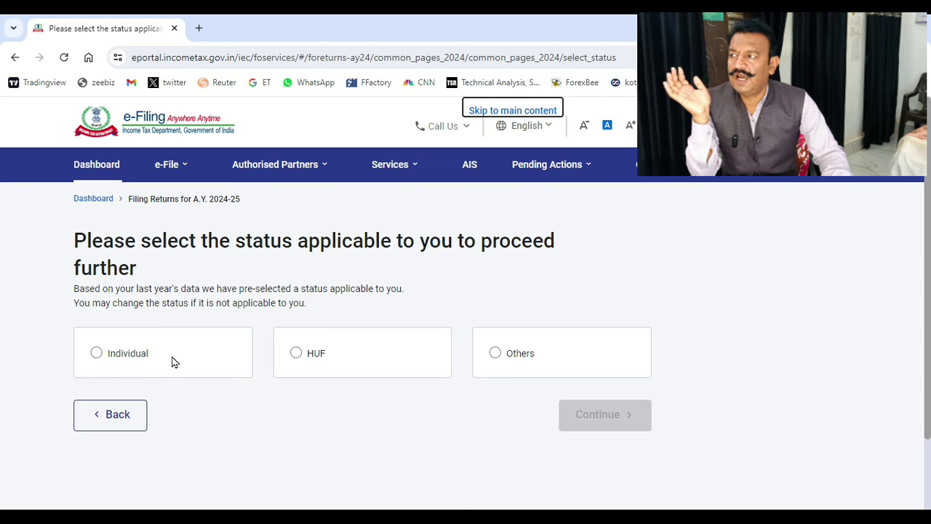
{"action": "left_click", "coordinate": [101, 361]}
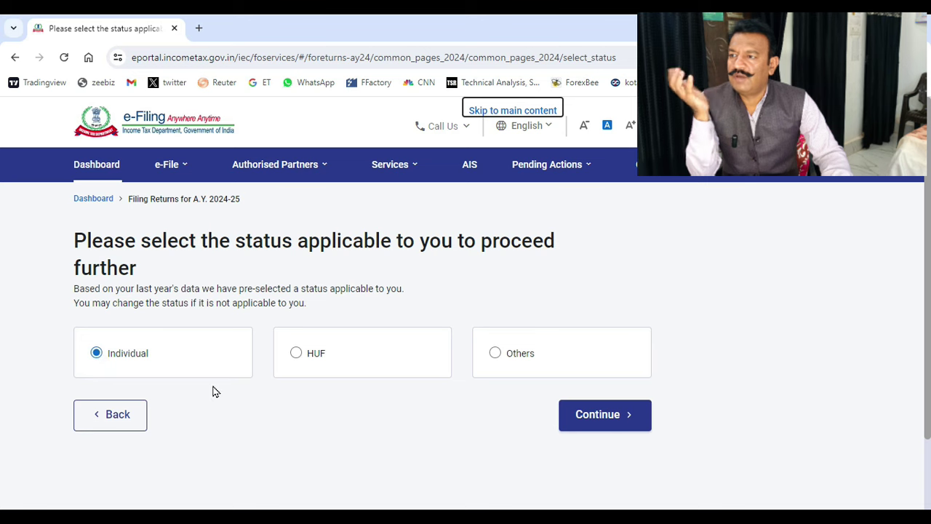
{"action": "left_click", "coordinate": [591, 420]}
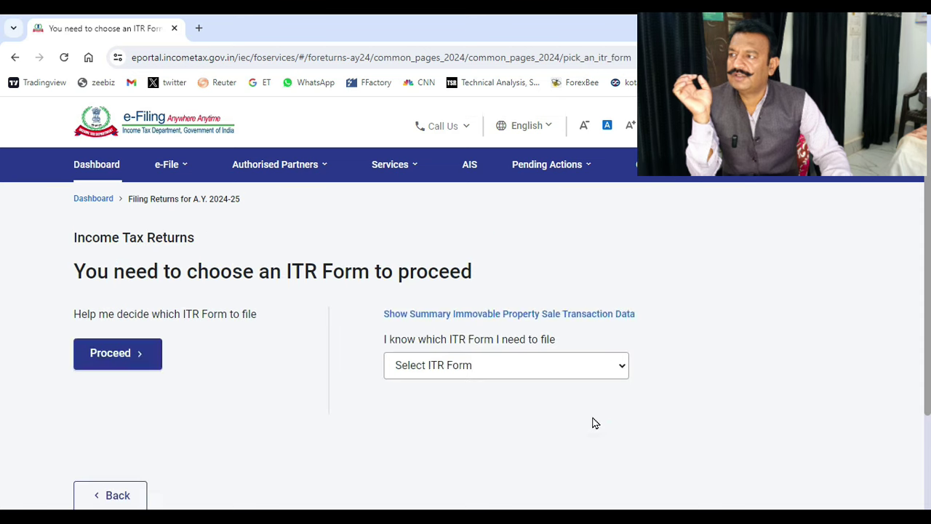
Select ITR - 1 as the form to file, proceed with it and acknowledge the New Tax Regime notice.
{"action": "left_click", "coordinate": [613, 368]}
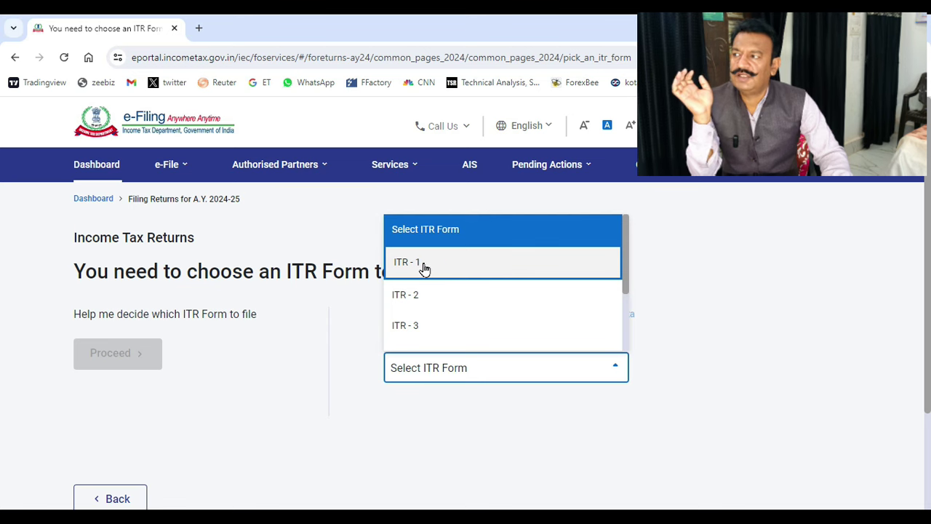
{"action": "left_click", "coordinate": [425, 269]}
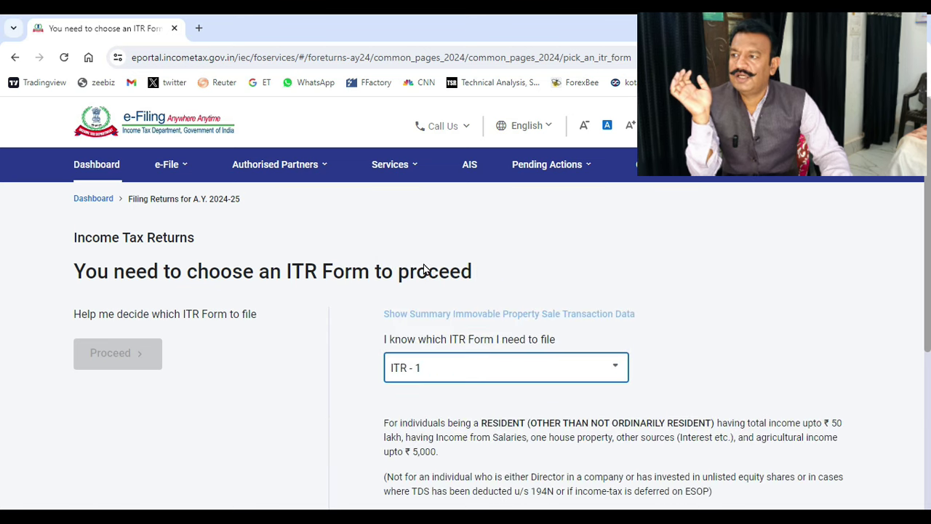
{"action": "scroll", "coordinate": [407, 405], "scroll_direction": "down", "scroll_amount": 1}
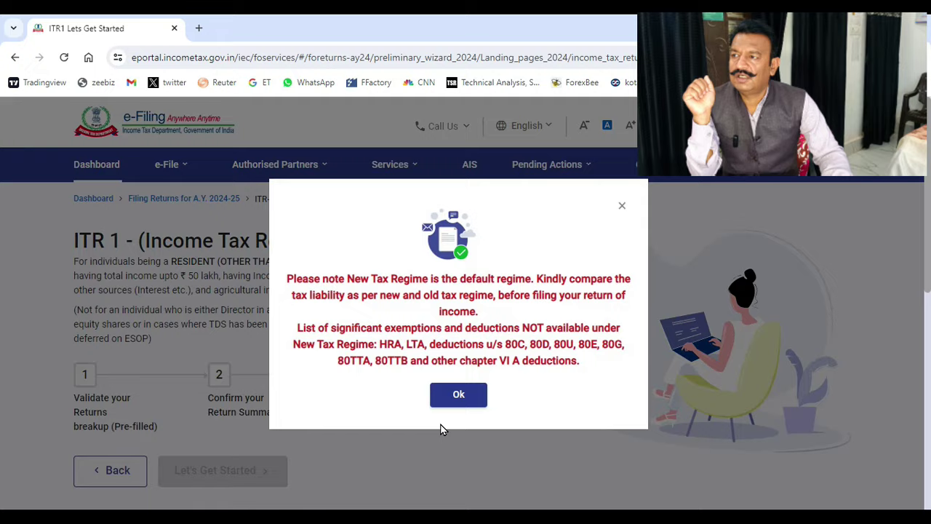
{"action": "left_click", "coordinate": [458, 395]}
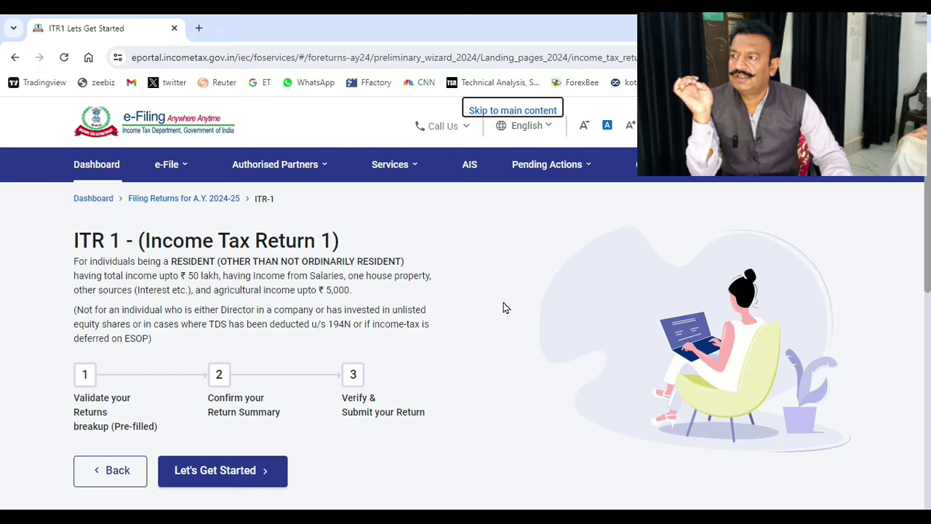
Get started with the ITR 1 return and submit "Taxable income is more than basic exemption limit" as the filing reason.
{"action": "scroll", "coordinate": [446, 342], "scroll_direction": "down", "scroll_amount": 2}
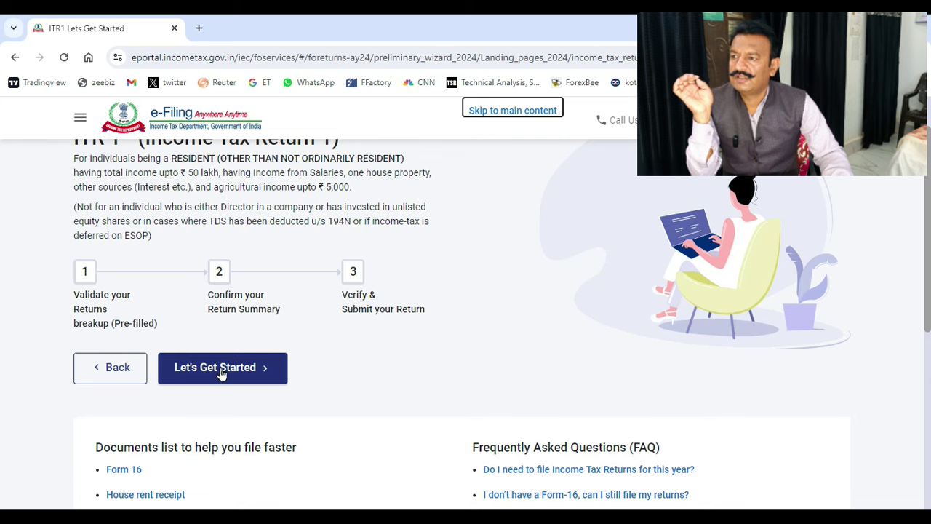
{"action": "scroll", "coordinate": [222, 372], "scroll_direction": "down", "scroll_amount": 1}
{"action": "left_click", "coordinate": [194, 304]}
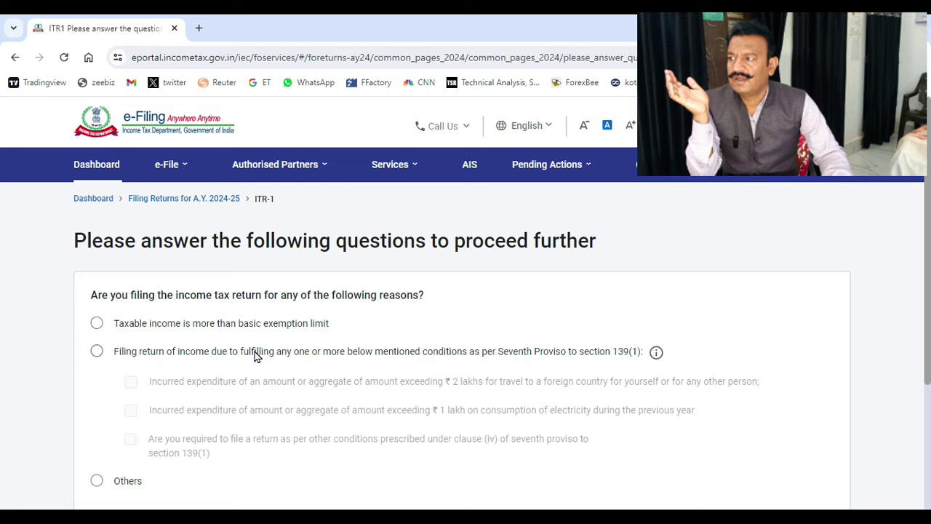
{"action": "scroll", "coordinate": [179, 362], "scroll_direction": "down", "scroll_amount": 3}
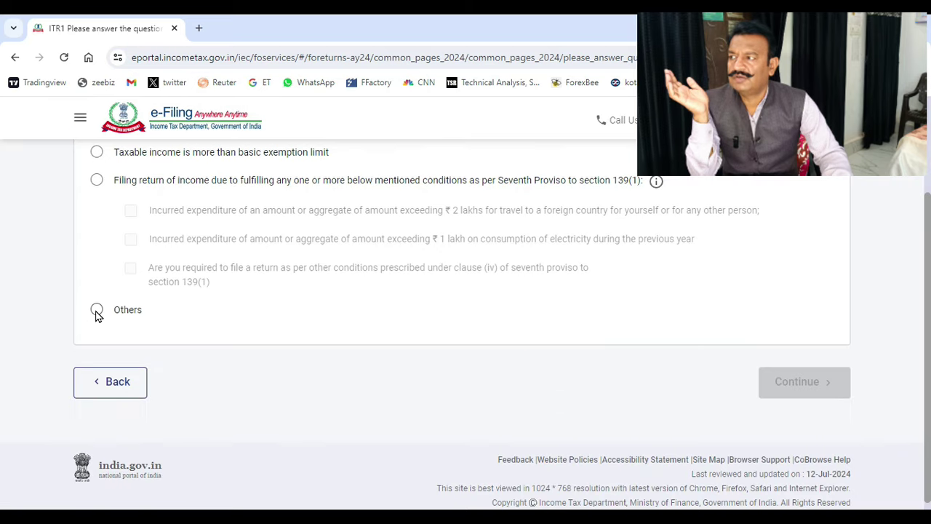
{"action": "scroll", "coordinate": [210, 321], "scroll_direction": "up", "scroll_amount": 1}
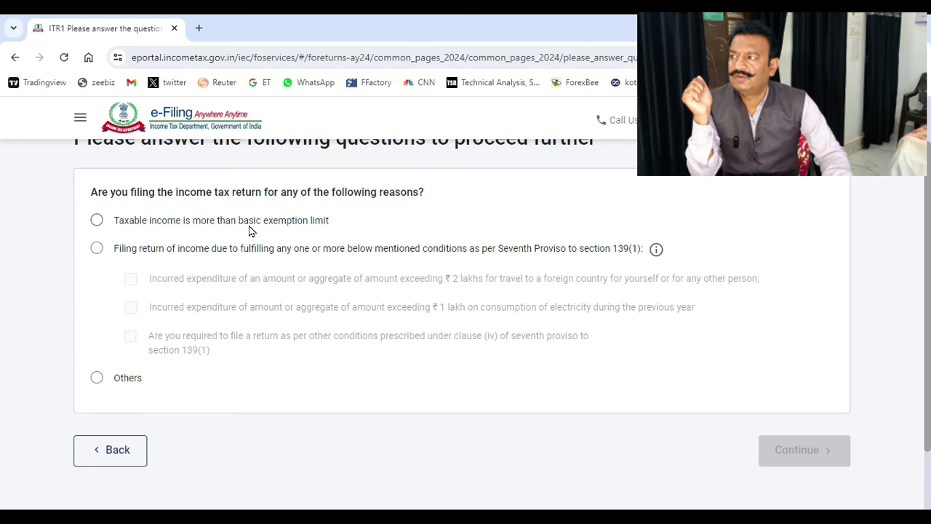
{"action": "left_click", "coordinate": [98, 221]}
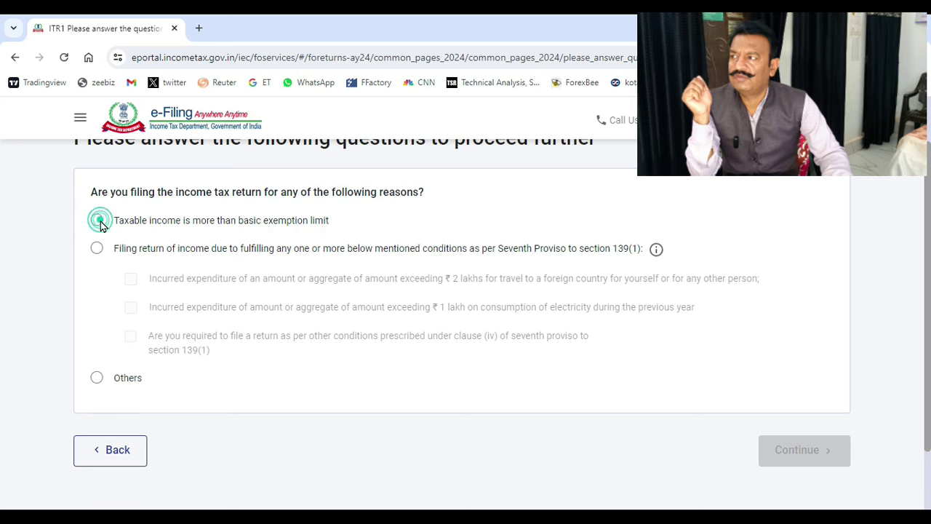
{"action": "left_click", "coordinate": [786, 452]}
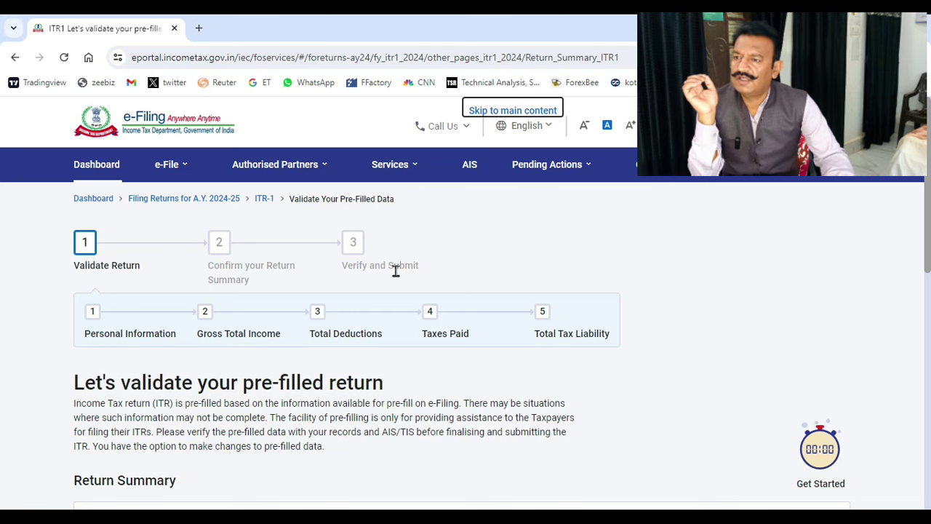
Open the Personal Information section of the pre-filled return and set the nature of employment to CG - Pensioners.
{"action": "scroll", "coordinate": [502, 314], "scroll_direction": "down", "scroll_amount": 5}
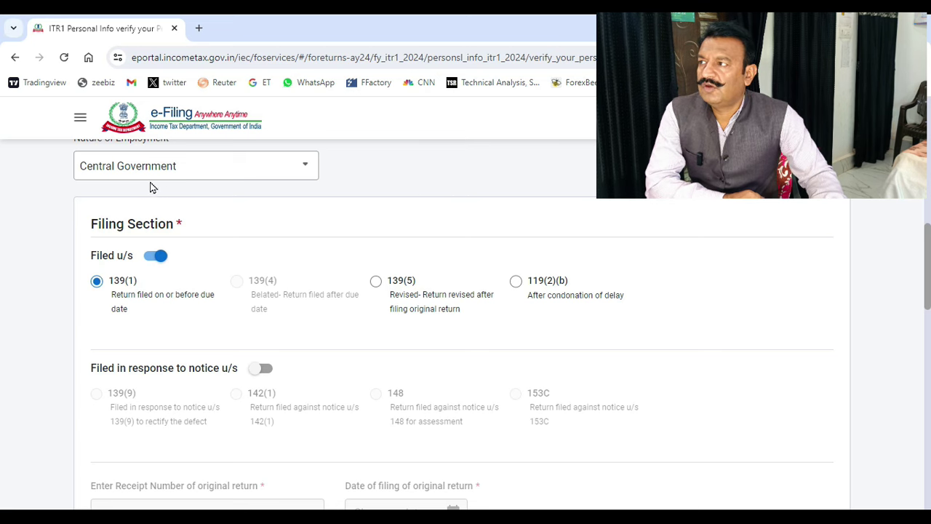
{"action": "left_click", "coordinate": [306, 171]}
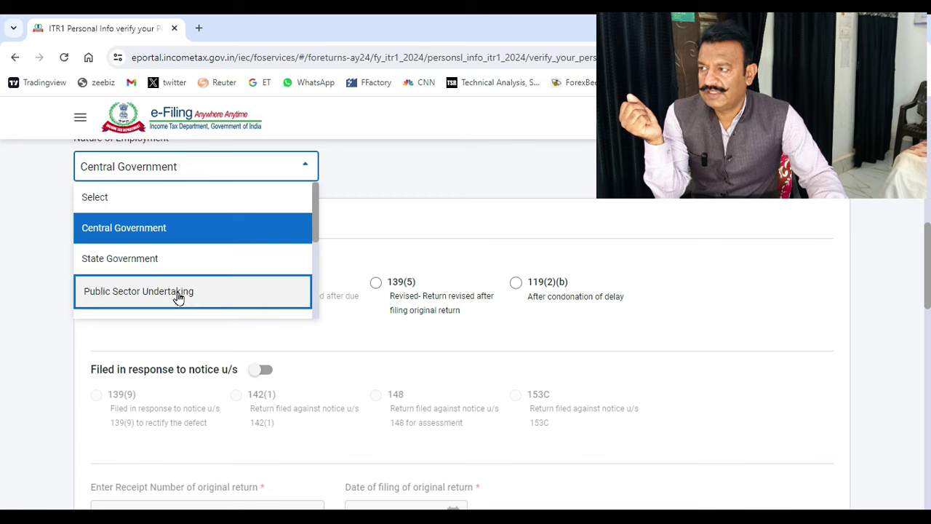
{"action": "left_click_drag", "start_coordinate": [313, 221], "coordinate": [306, 258]}
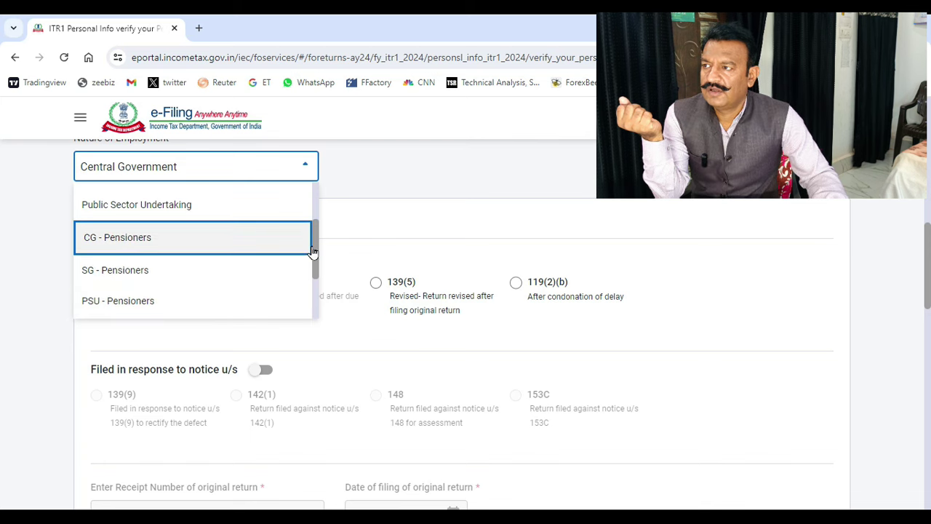
{"action": "left_click_drag", "start_coordinate": [313, 247], "coordinate": [316, 208]}
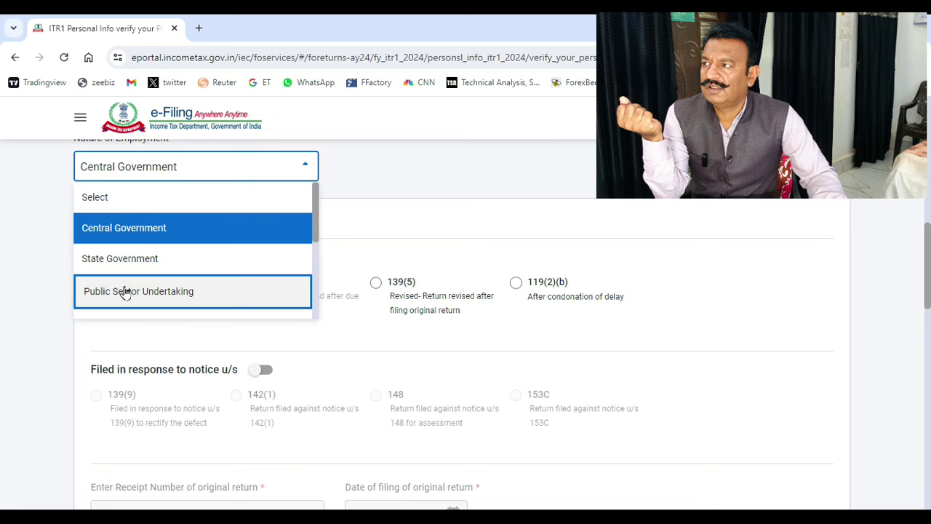
{"action": "scroll", "coordinate": [174, 251], "scroll_direction": "down", "scroll_amount": 1}
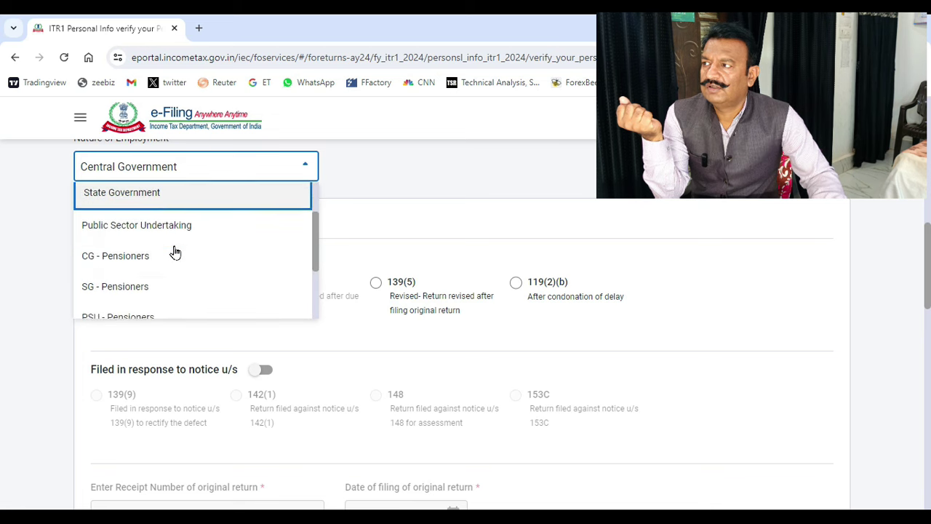
{"action": "left_click", "coordinate": [120, 263]}
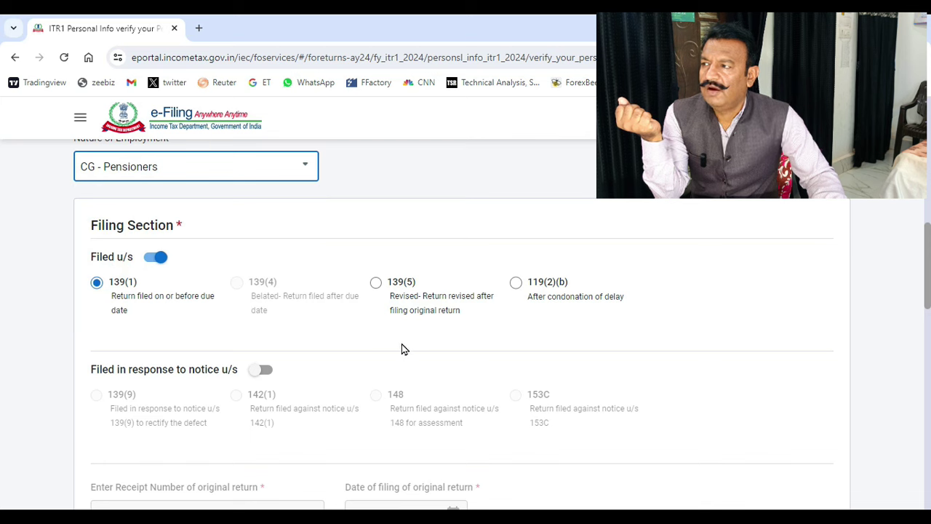
Check the filing section, tax regime choice and bank details, and confirm the personal information.
{"action": "scroll", "coordinate": [402, 346], "scroll_direction": "down", "scroll_amount": 1}
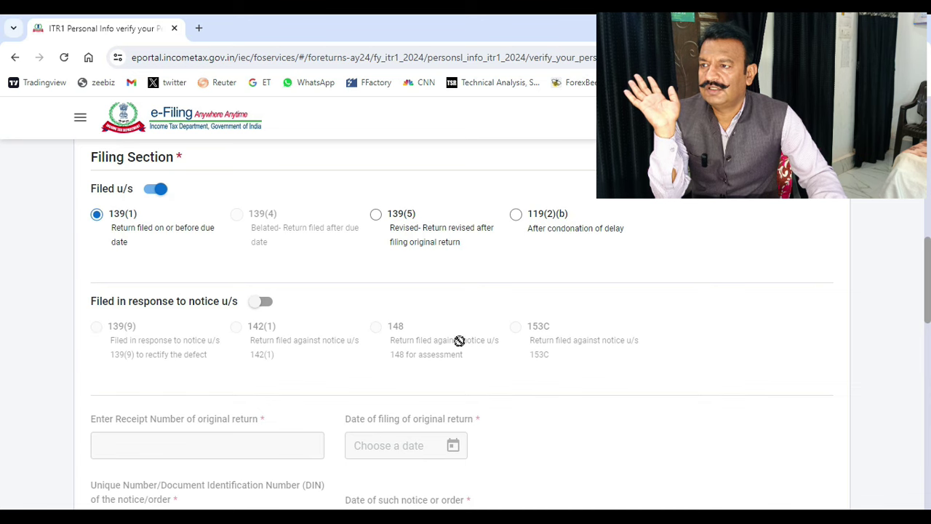
{"action": "scroll", "coordinate": [392, 354], "scroll_direction": "down", "scroll_amount": 5}
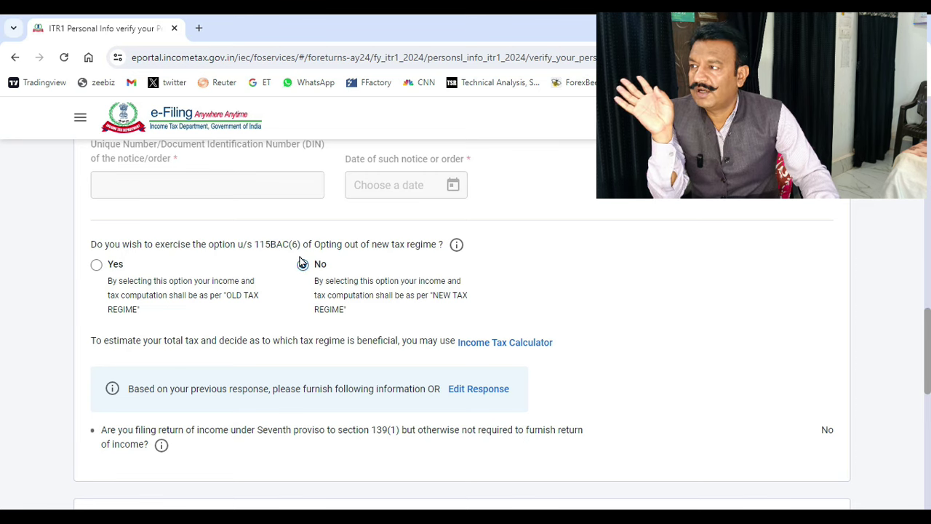
{"action": "scroll", "coordinate": [243, 429], "scroll_direction": "down", "scroll_amount": 1}
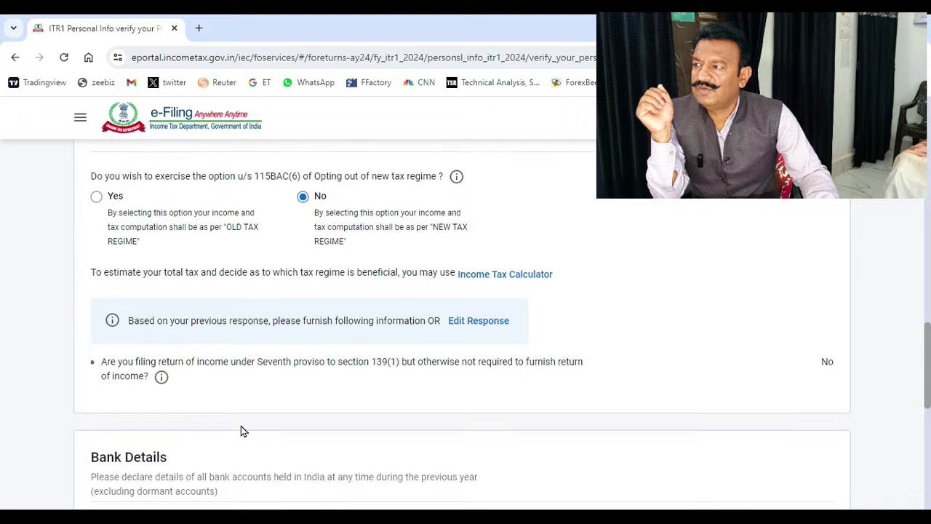
{"action": "scroll", "coordinate": [244, 432], "scroll_direction": "down", "scroll_amount": 4}
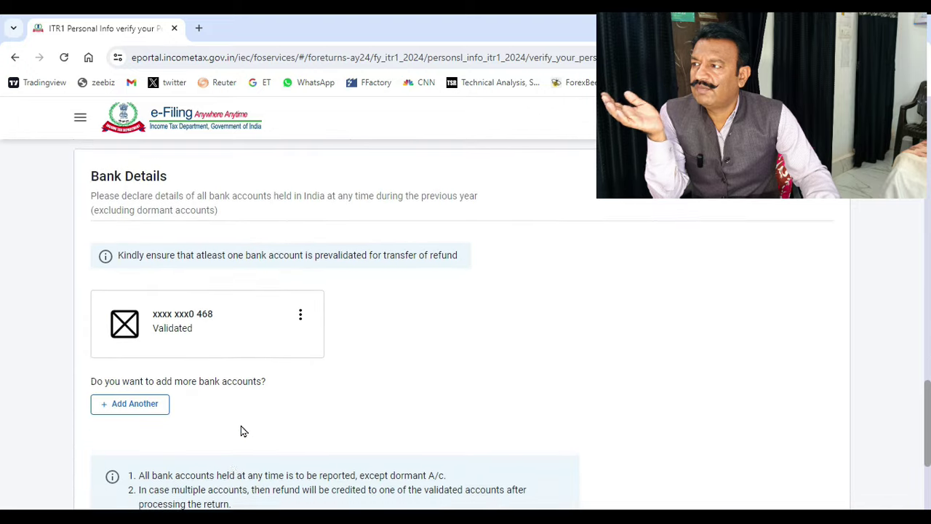
{"action": "scroll", "coordinate": [243, 432], "scroll_direction": "down", "scroll_amount": 1}
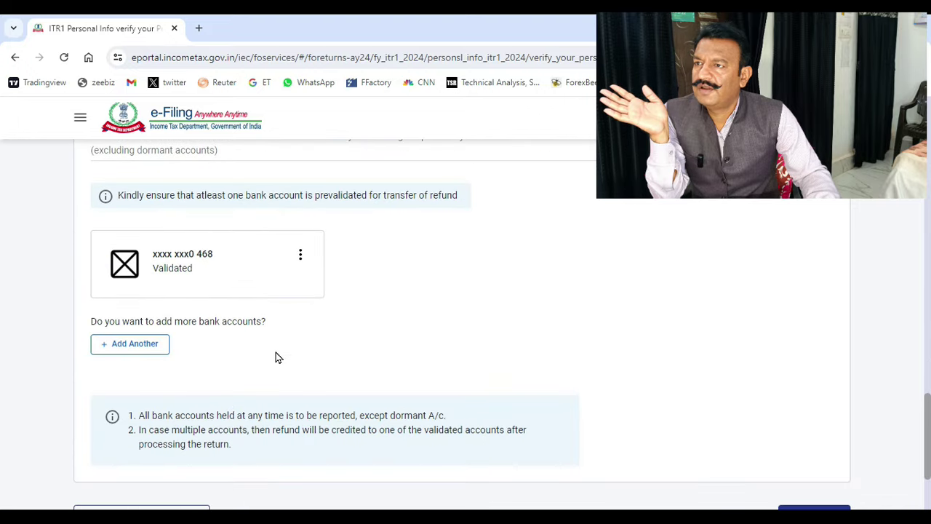
{"action": "scroll", "coordinate": [276, 352], "scroll_direction": "up", "scroll_amount": 4}
{"action": "scroll", "coordinate": [276, 351], "scroll_direction": "down", "scroll_amount": 5}
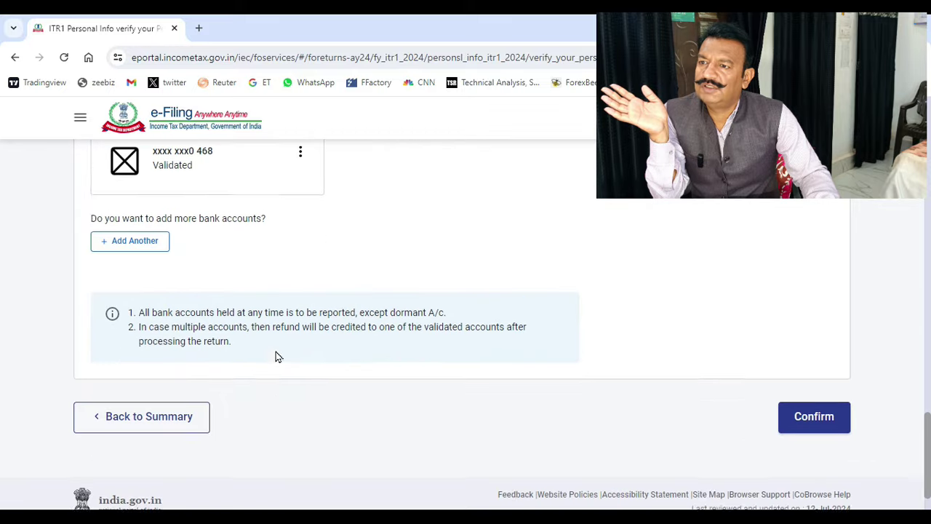
{"action": "scroll", "coordinate": [275, 356], "scroll_direction": "down", "scroll_amount": 1}
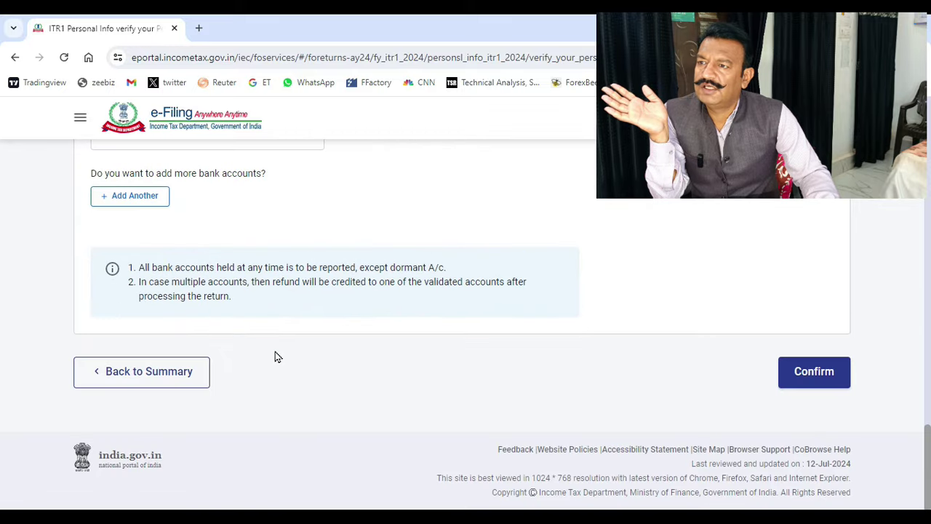
{"action": "left_click", "coordinate": [804, 381]}
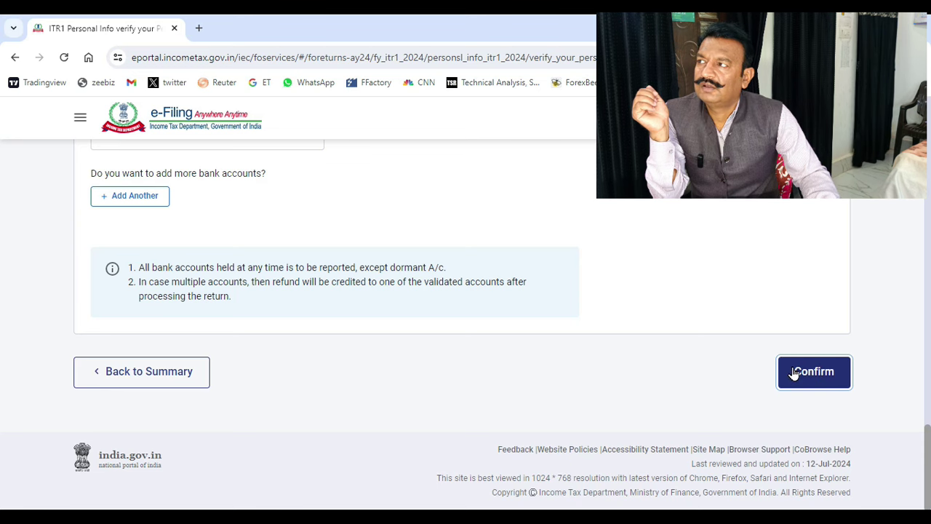
{"action": "left_click", "coordinate": [794, 373]}
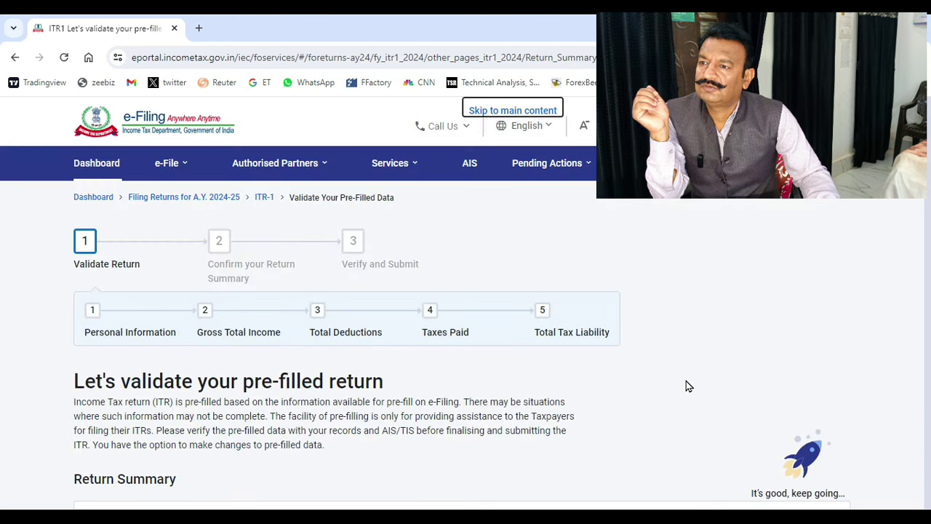
Look over the return summary and open its Gross Total Income section.
{"action": "scroll", "coordinate": [686, 381], "scroll_direction": "down", "scroll_amount": 5}
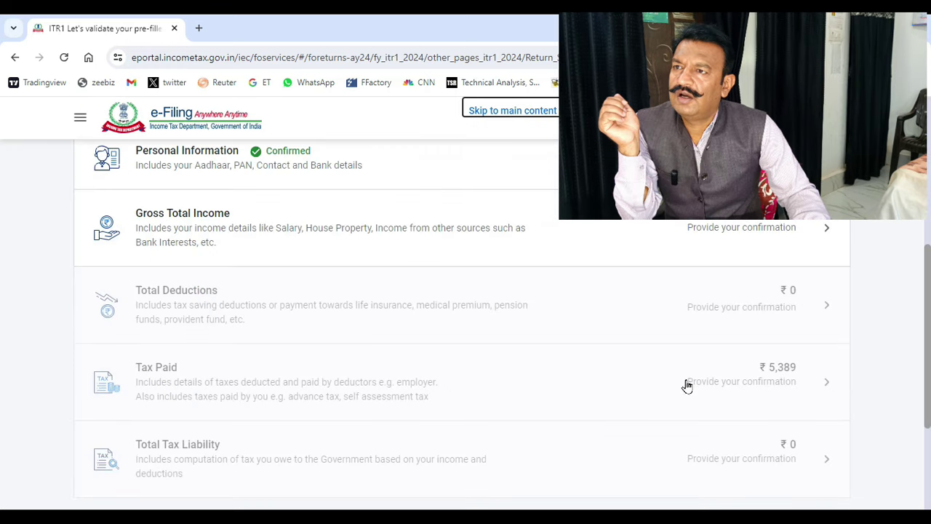
{"action": "scroll", "coordinate": [688, 385], "scroll_direction": "down", "scroll_amount": 1}
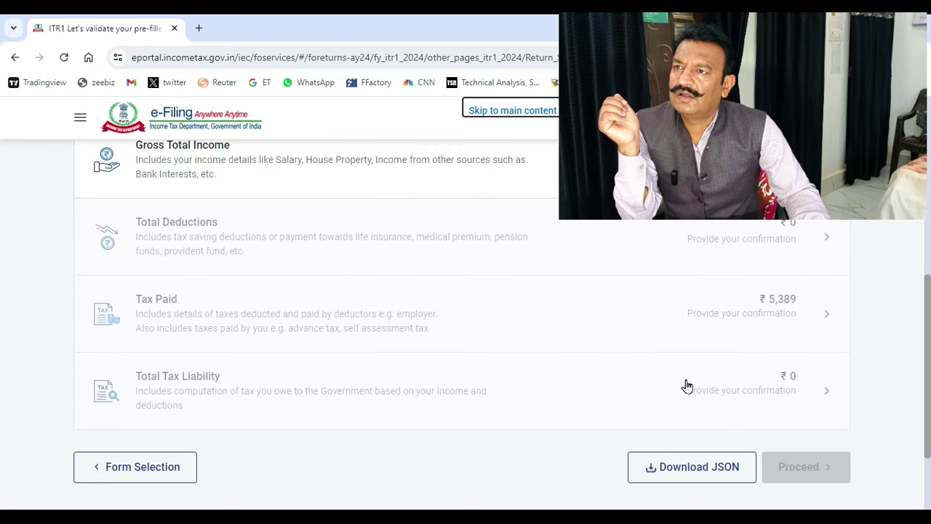
{"action": "scroll", "coordinate": [687, 386], "scroll_direction": "up", "scroll_amount": 1}
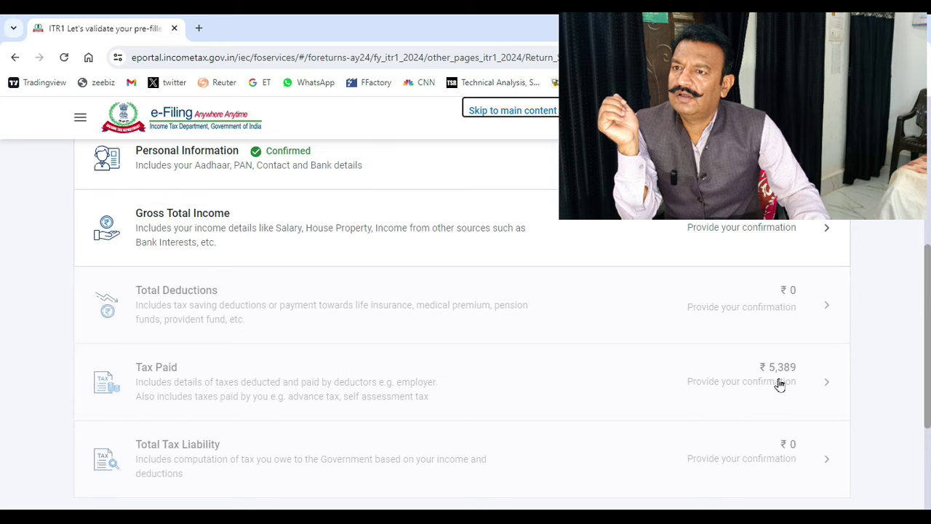
{"action": "left_click_drag", "start_coordinate": [926, 350], "coordinate": [926, 345]}
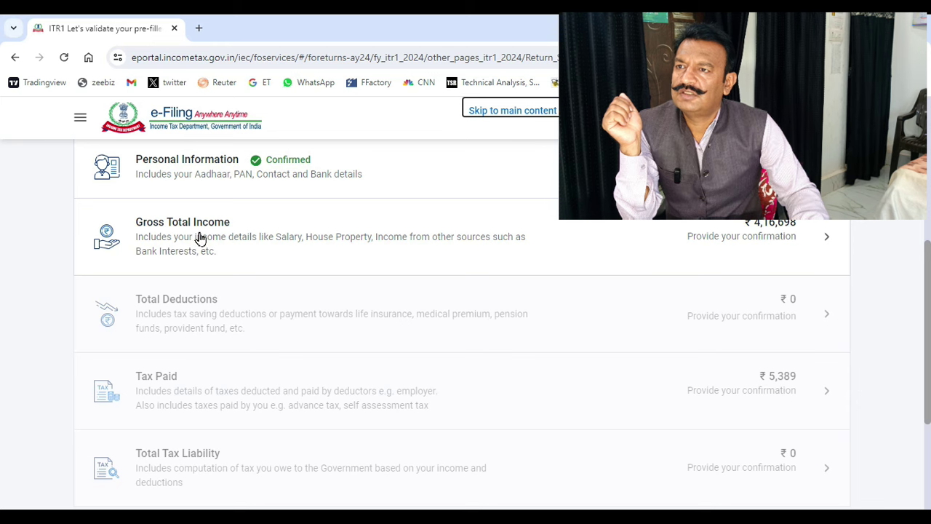
{"action": "left_click", "coordinate": [163, 225]}
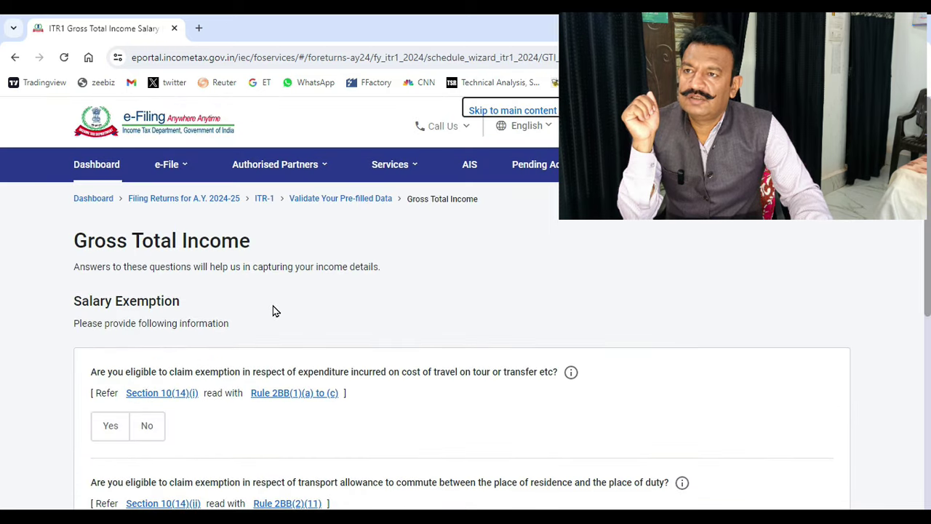
Read the salary exemption questions and continue to the income source details without answering any of them.
{"action": "scroll", "coordinate": [273, 311], "scroll_direction": "down", "scroll_amount": 2}
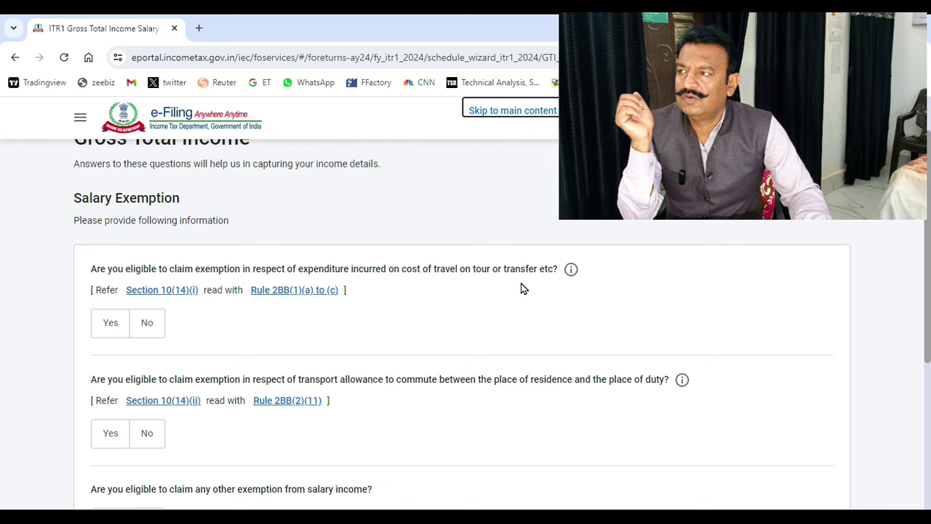
{"action": "scroll", "coordinate": [384, 316], "scroll_direction": "down", "scroll_amount": 2}
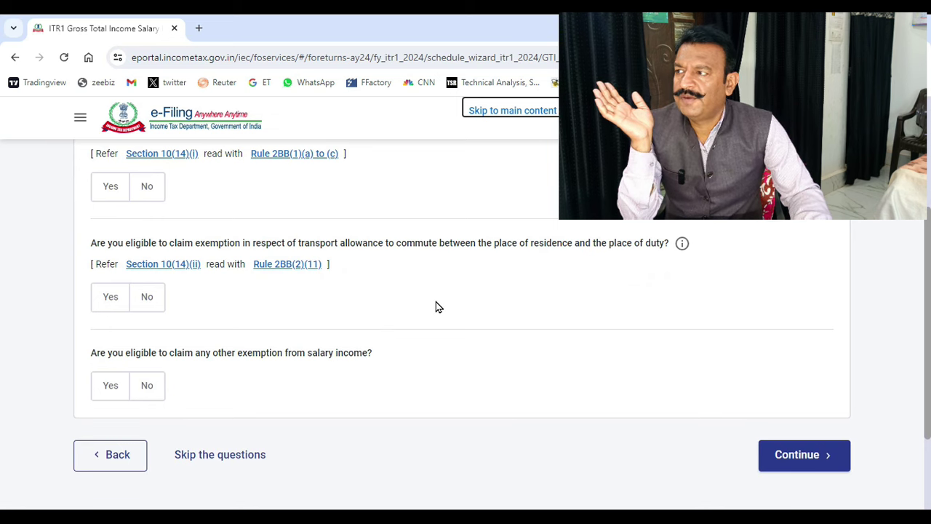
{"action": "scroll", "coordinate": [436, 301], "scroll_direction": "down", "scroll_amount": 1}
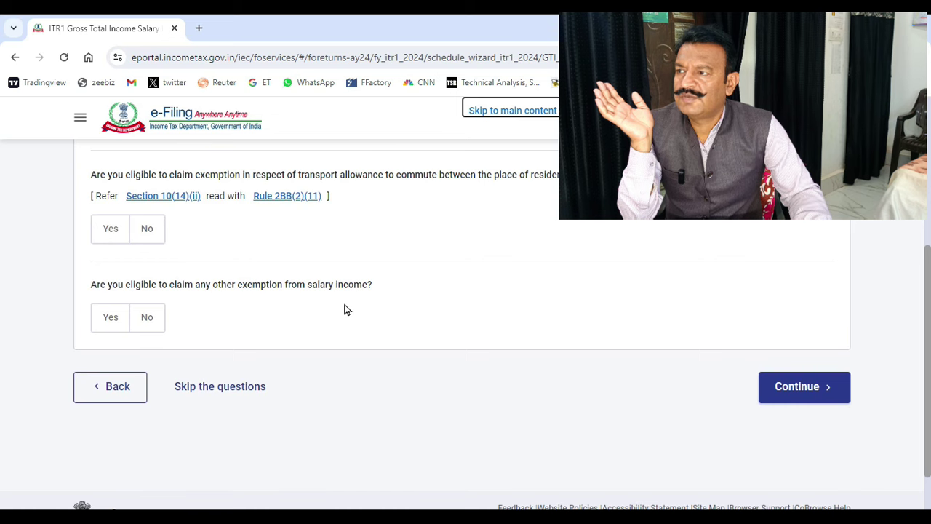
{"action": "left_click", "coordinate": [778, 387]}
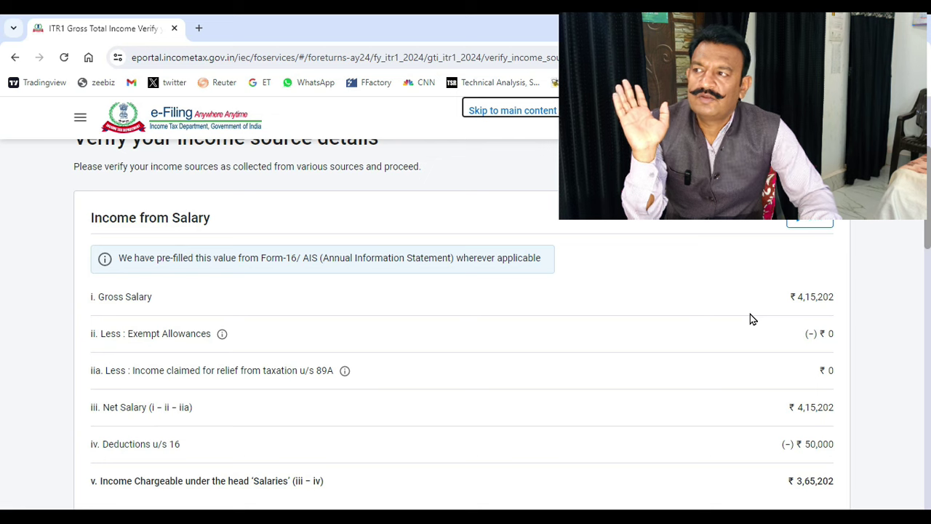
Review the pre-filled salary income, its exemptions and deductions, and the income from house property.
{"action": "scroll", "coordinate": [754, 364], "scroll_direction": "down", "scroll_amount": 1}
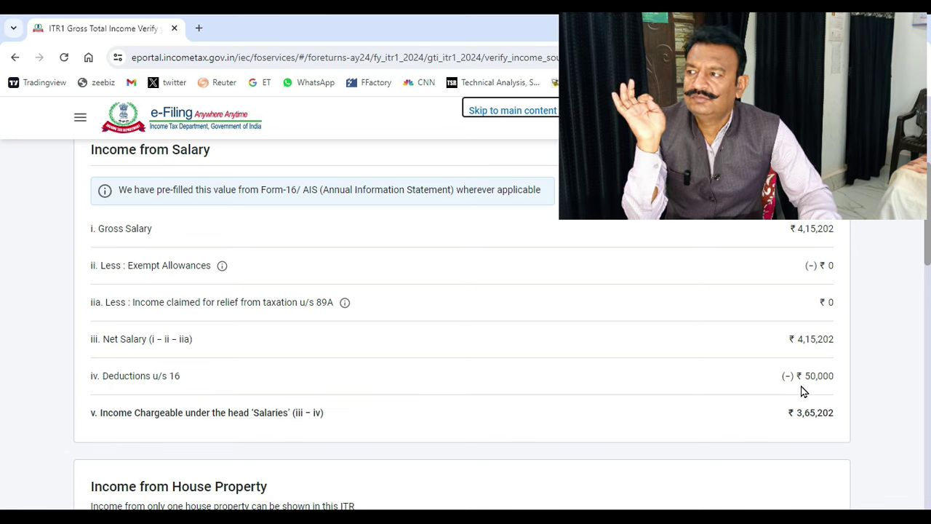
{"action": "scroll", "coordinate": [532, 408], "scroll_direction": "down", "scroll_amount": 2}
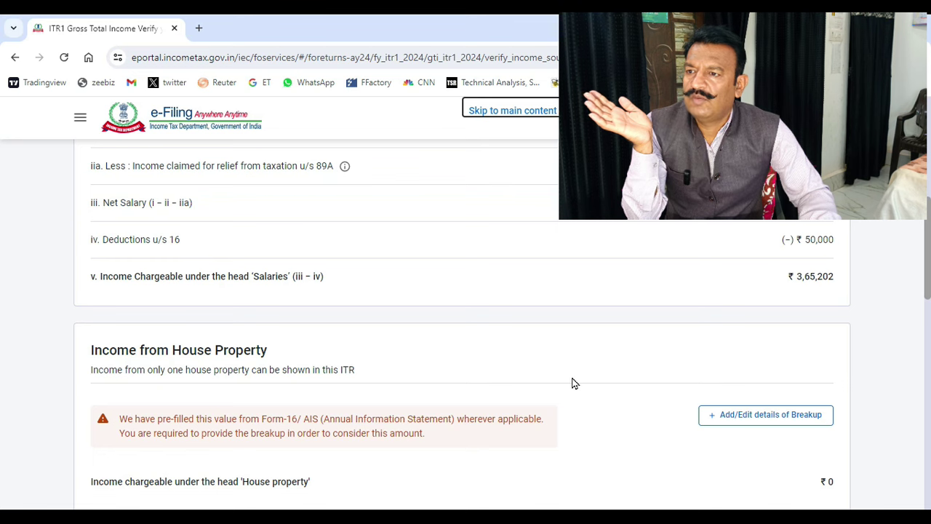
{"action": "scroll", "coordinate": [465, 378], "scroll_direction": "down", "scroll_amount": 1}
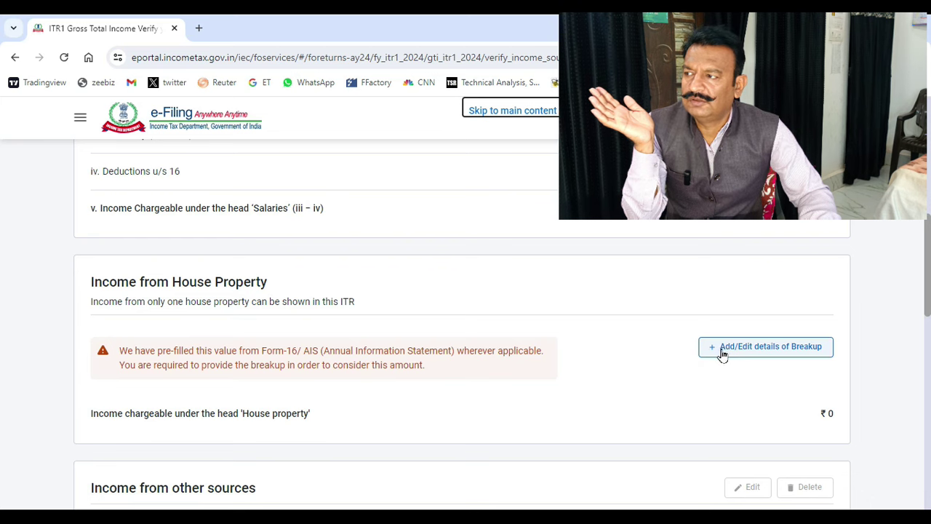
{"action": "scroll", "coordinate": [581, 403], "scroll_direction": "down", "scroll_amount": 2}
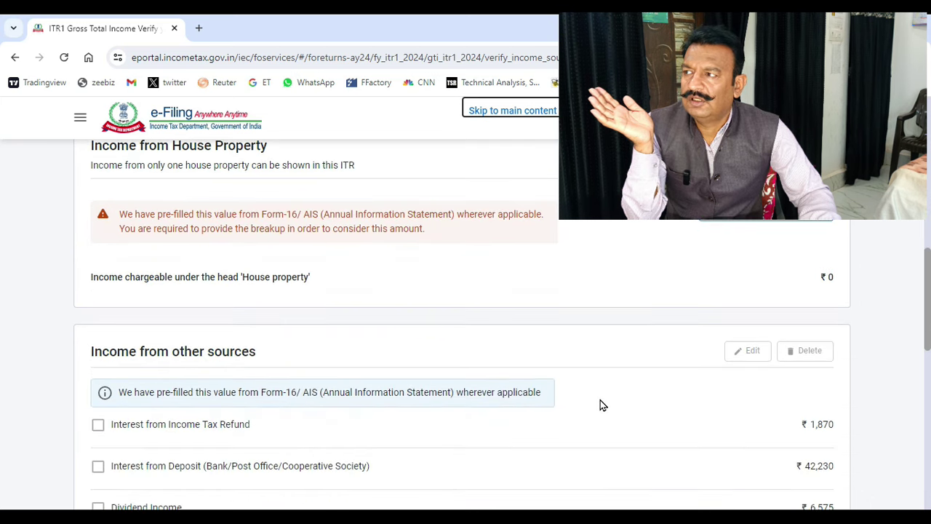
{"action": "scroll", "coordinate": [601, 404], "scroll_direction": "up", "scroll_amount": 2}
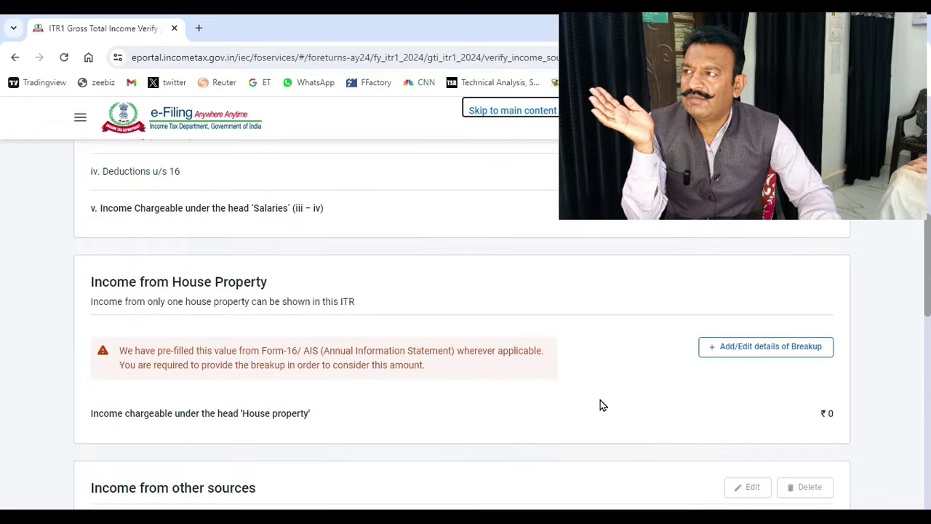
{"action": "scroll", "coordinate": [601, 405], "scroll_direction": "up", "scroll_amount": 1}
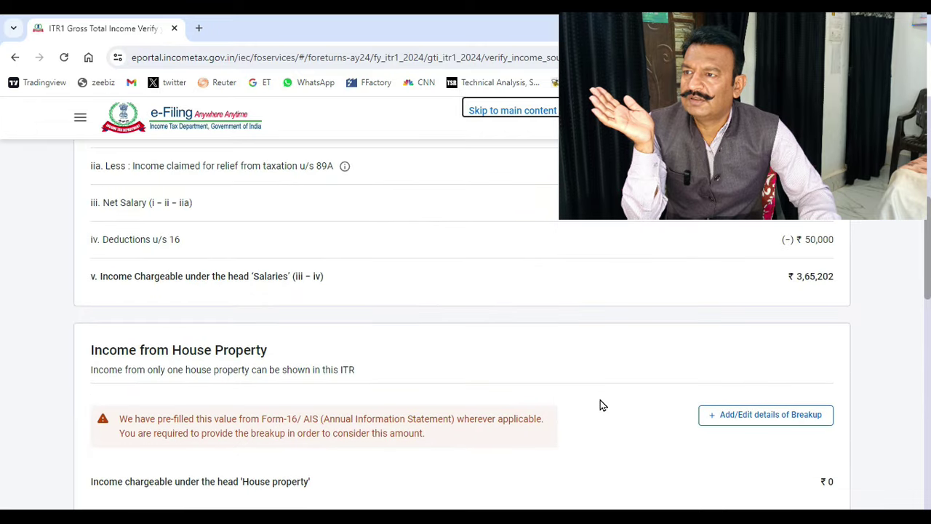
Check the pre-filled income from other sources and the gross total, and confirm the Gross Total Income section.
{"action": "scroll", "coordinate": [600, 405], "scroll_direction": "down", "scroll_amount": 3}
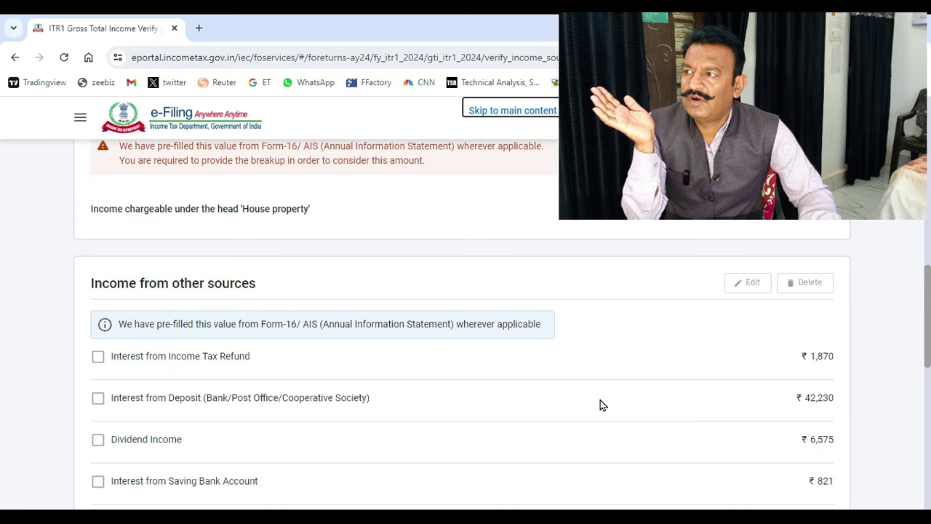
{"action": "scroll", "coordinate": [601, 405], "scroll_direction": "down", "scroll_amount": 2}
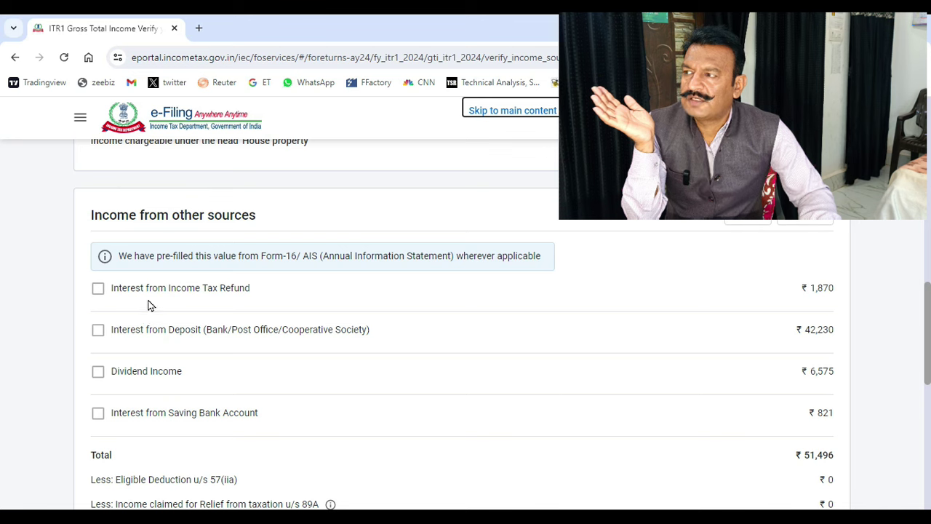
{"action": "left_click", "coordinate": [98, 290]}
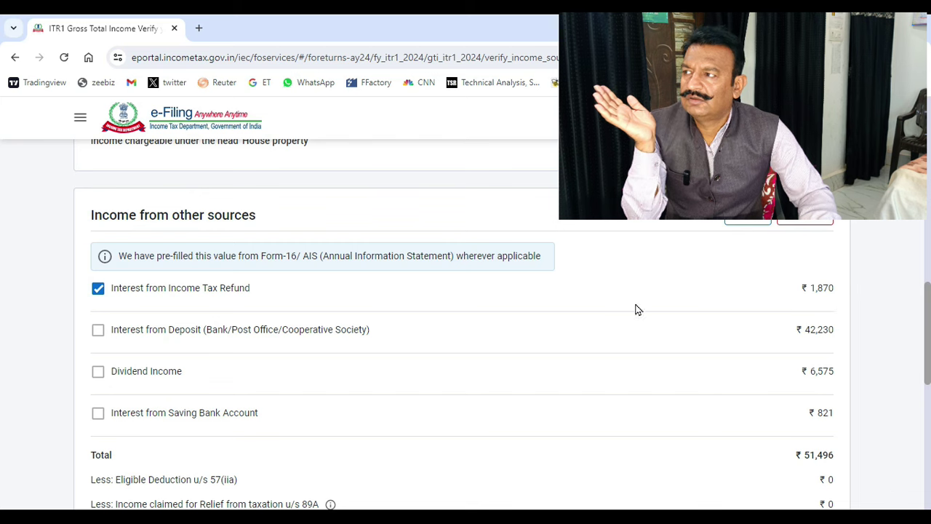
{"action": "left_click", "coordinate": [97, 291]}
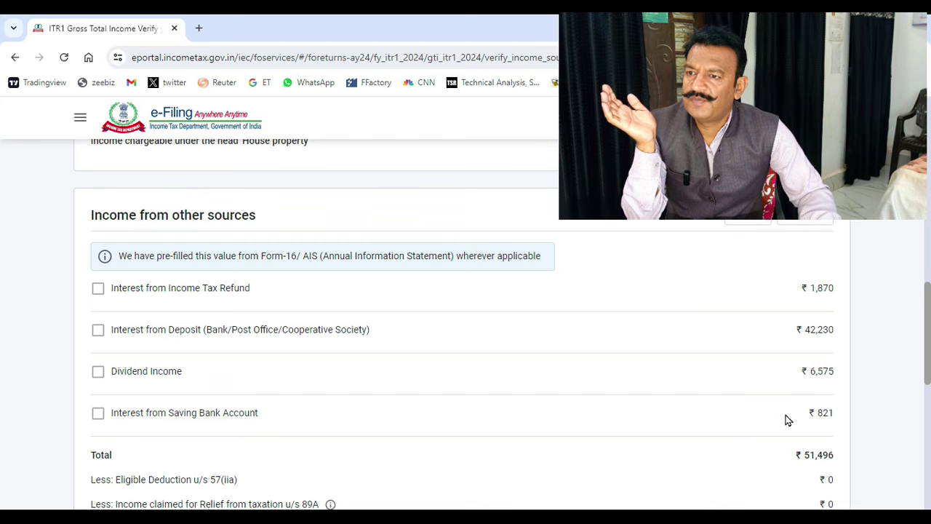
{"action": "scroll", "coordinate": [786, 423], "scroll_direction": "down", "scroll_amount": 2}
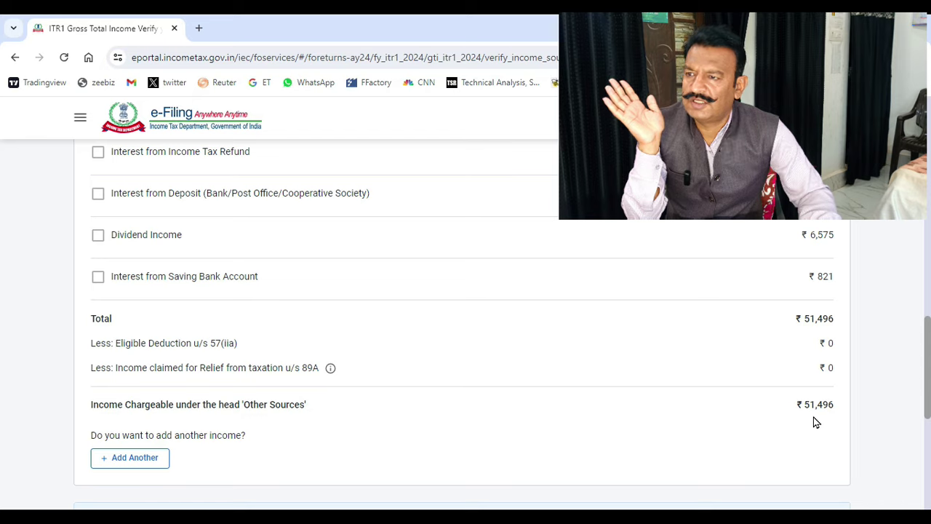
{"action": "scroll", "coordinate": [814, 418], "scroll_direction": "down", "scroll_amount": 2}
{"action": "scroll", "coordinate": [812, 417], "scroll_direction": "down", "scroll_amount": 1}
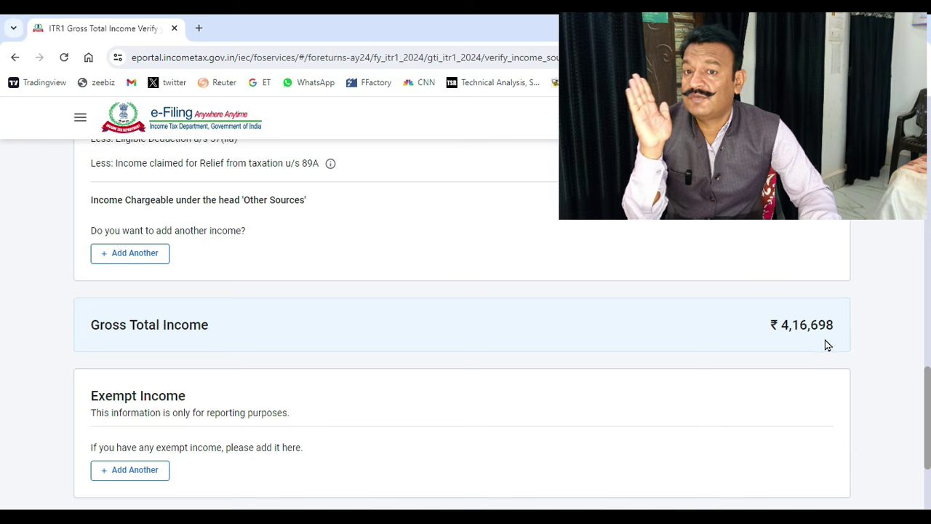
{"action": "scroll", "coordinate": [592, 409], "scroll_direction": "down", "scroll_amount": 2}
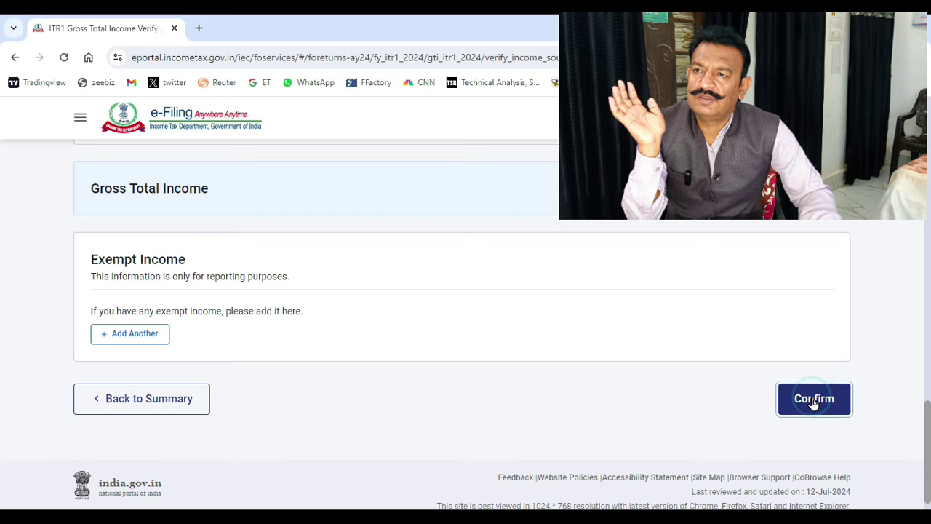
{"action": "left_click", "coordinate": [814, 400]}
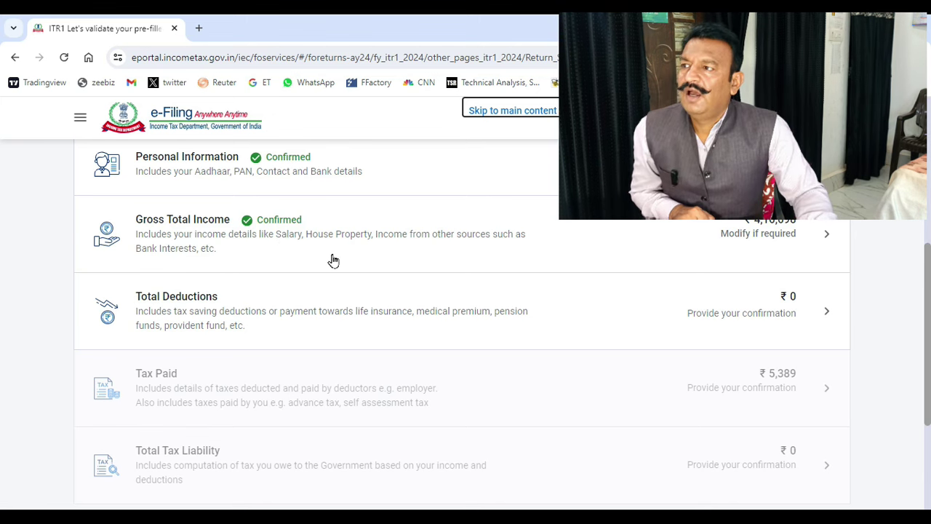
Open the Total Deductions section, continue past the 80CCD(2) question unanswered, and confirm the deductions without adding any claim.
{"action": "left_click", "coordinate": [180, 311]}
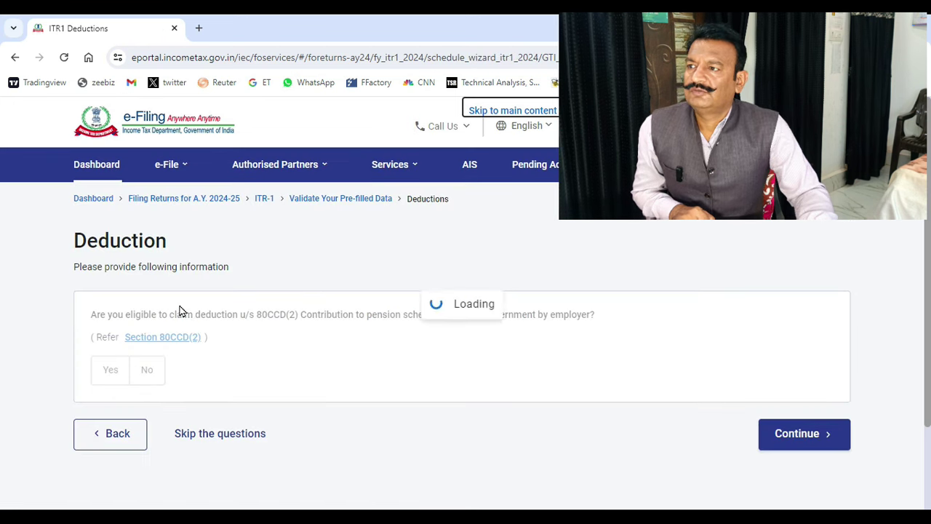
{"action": "scroll", "coordinate": [530, 415], "scroll_direction": "down", "scroll_amount": 2}
{"action": "scroll", "coordinate": [521, 409], "scroll_direction": "up", "scroll_amount": 2}
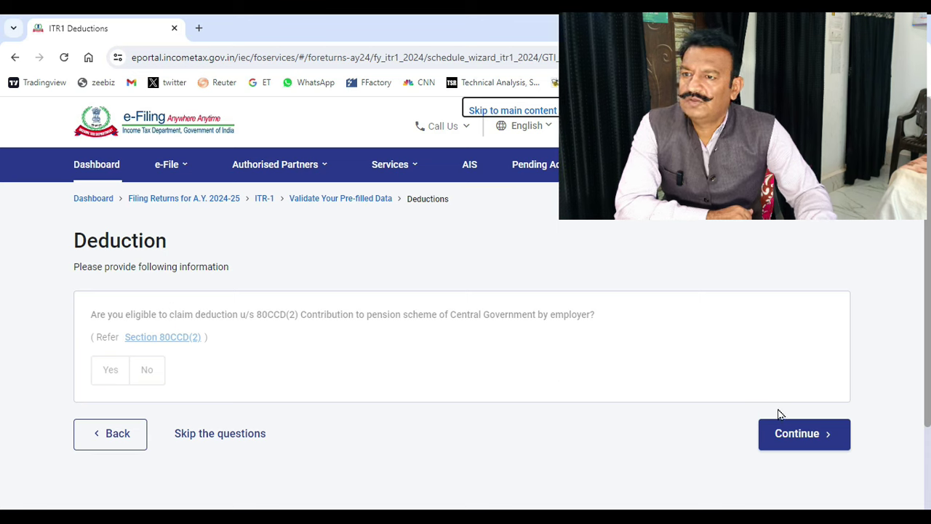
{"action": "left_click", "coordinate": [798, 435]}
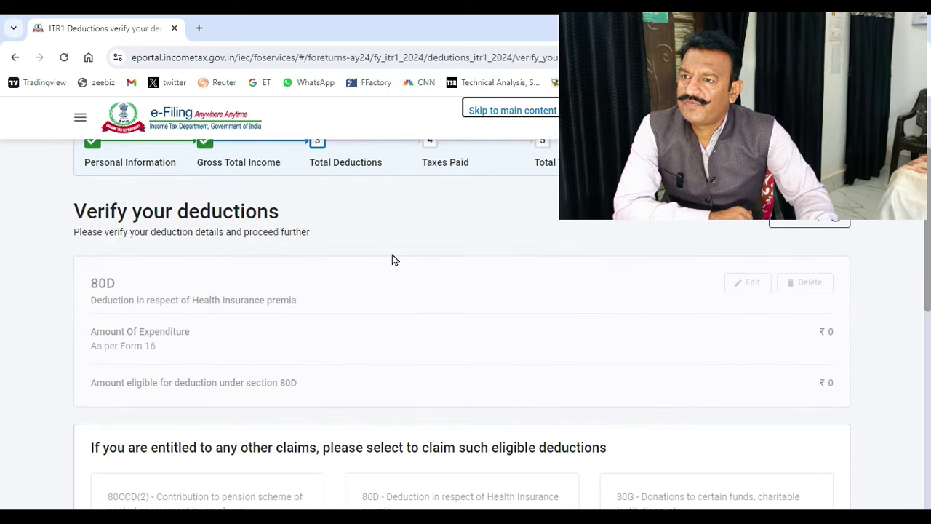
{"action": "scroll", "coordinate": [705, 362], "scroll_direction": "down", "scroll_amount": 2}
{"action": "scroll", "coordinate": [705, 362], "scroll_direction": "down", "scroll_amount": 6}
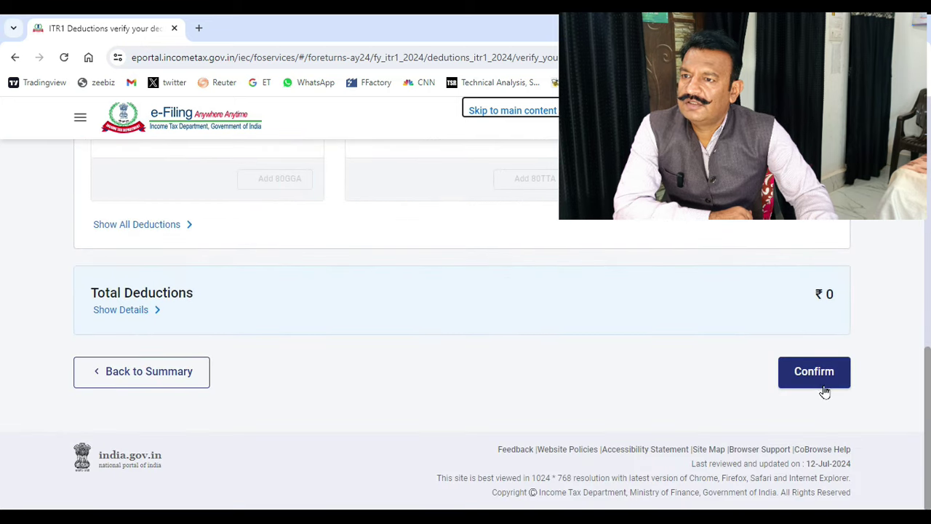
{"action": "left_click", "coordinate": [814, 374]}
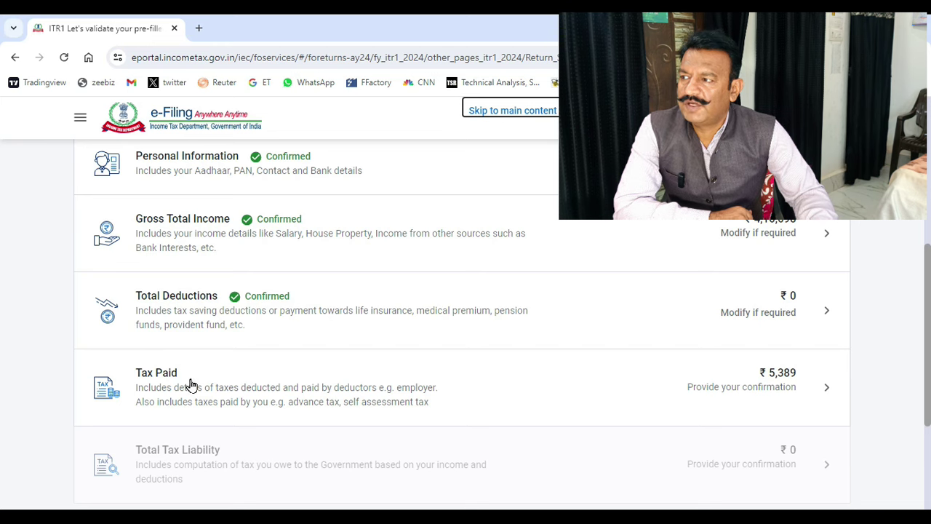
Open the Tax Paid section, check the TDS and total taxes paid, and confirm it.
{"action": "left_click", "coordinate": [158, 376]}
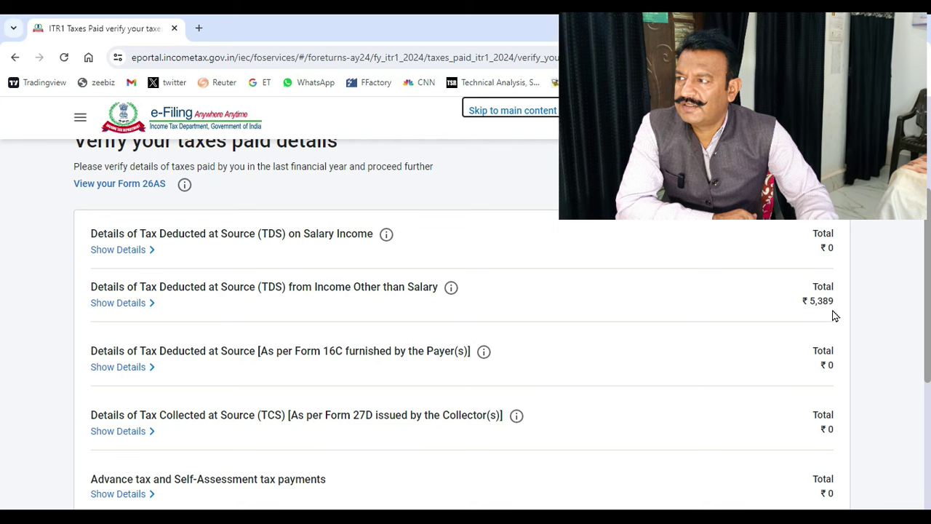
{"action": "scroll", "coordinate": [753, 366], "scroll_direction": "down", "scroll_amount": 3}
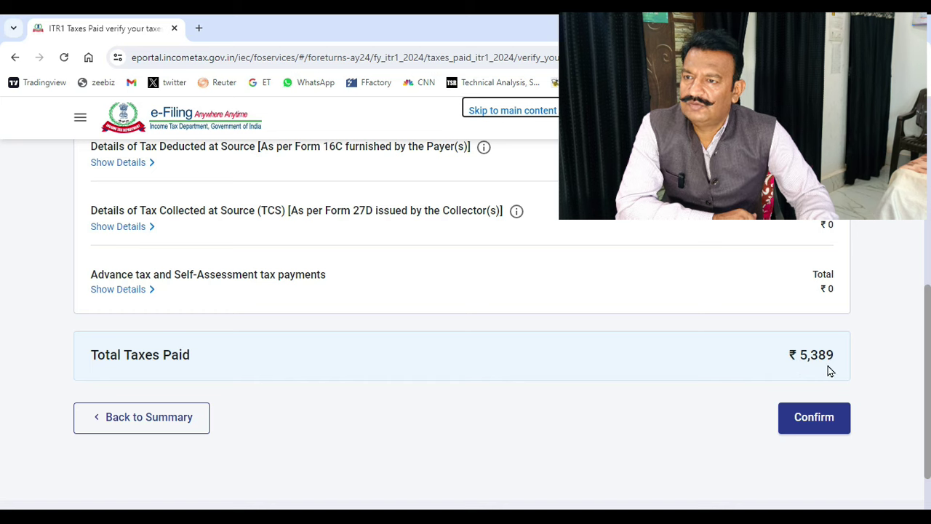
{"action": "left_click", "coordinate": [814, 417]}
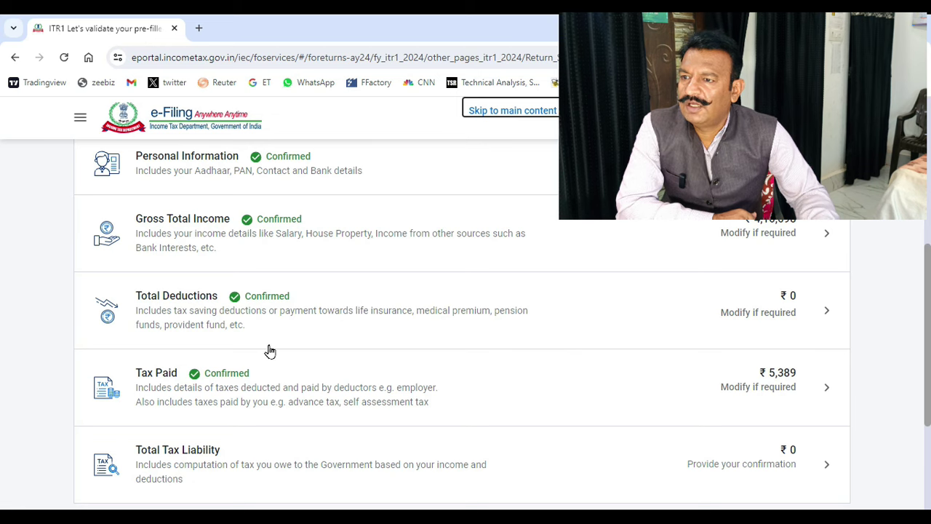
Open the Total Tax Liability section and look through the computation of income and tax, including relief, interest and late fee.
{"action": "scroll", "coordinate": [269, 351], "scroll_direction": "down", "scroll_amount": 2}
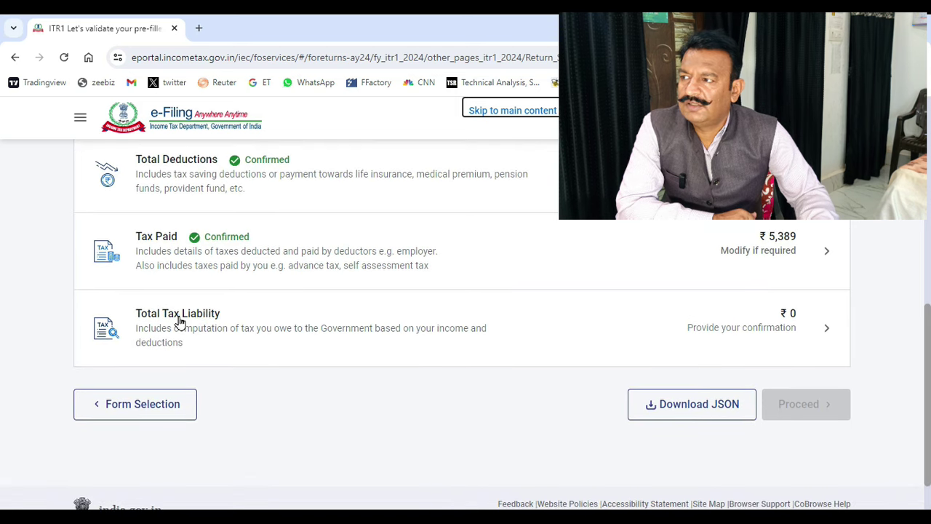
{"action": "left_click", "coordinate": [180, 322]}
{"action": "scroll", "coordinate": [748, 304], "scroll_direction": "down", "scroll_amount": 2}
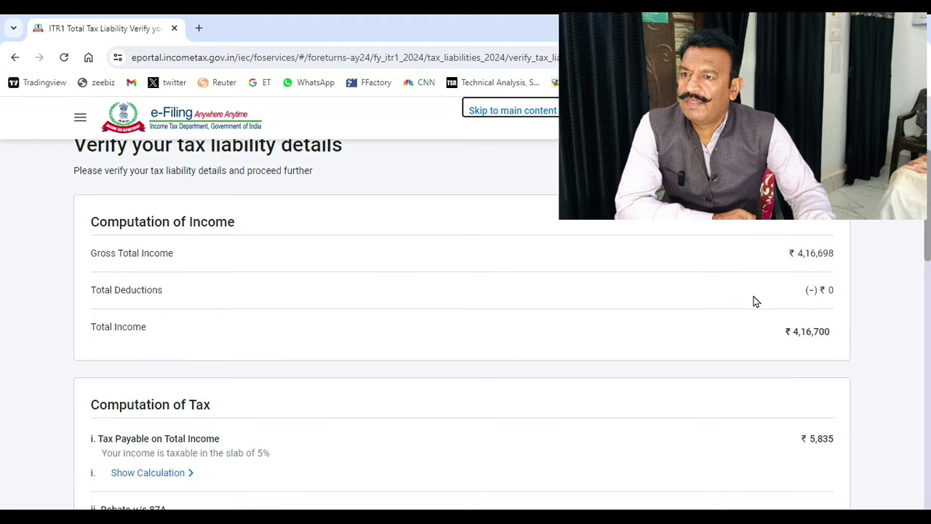
{"action": "scroll", "coordinate": [793, 317], "scroll_direction": "down", "scroll_amount": 3}
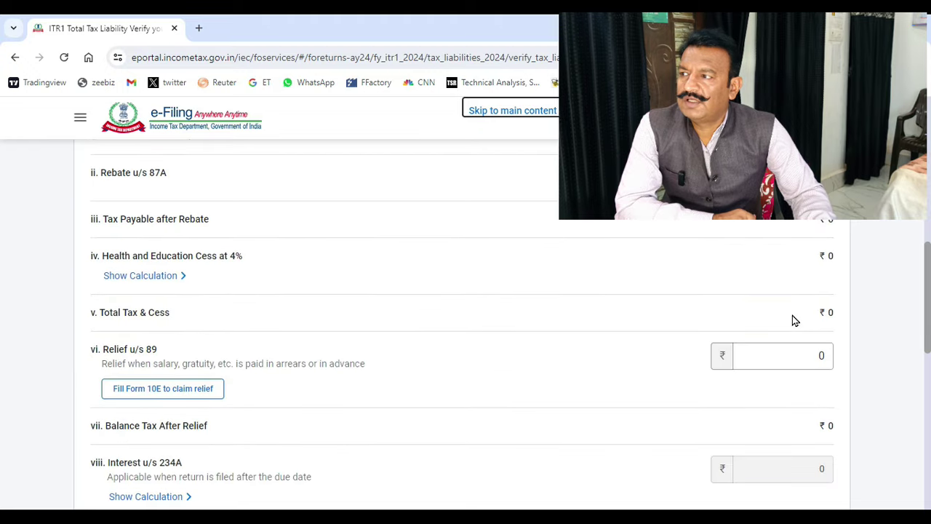
{"action": "scroll", "coordinate": [706, 305], "scroll_direction": "down", "scroll_amount": 7}
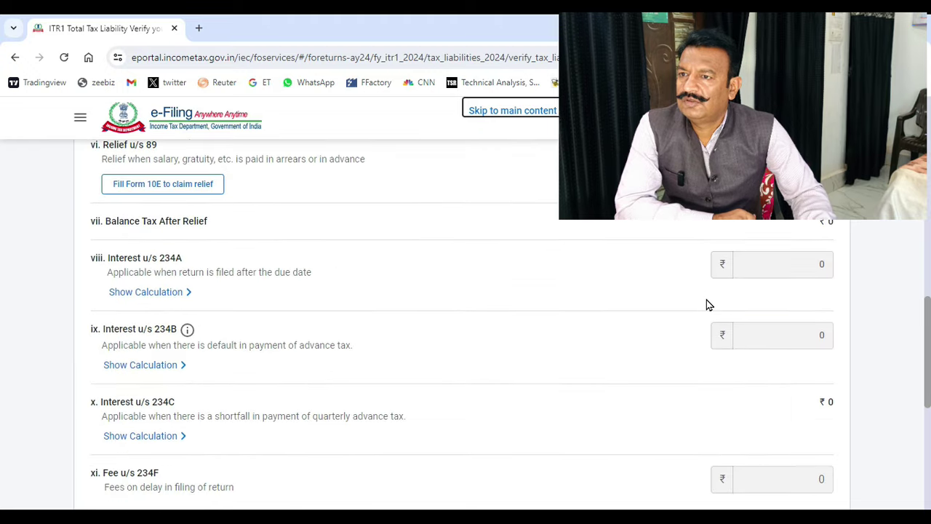
{"action": "scroll", "coordinate": [707, 305], "scroll_direction": "down", "scroll_amount": 2}
{"action": "scroll", "coordinate": [706, 305], "scroll_direction": "up", "scroll_amount": 5}
{"action": "scroll", "coordinate": [707, 305], "scroll_direction": "up", "scroll_amount": 10}
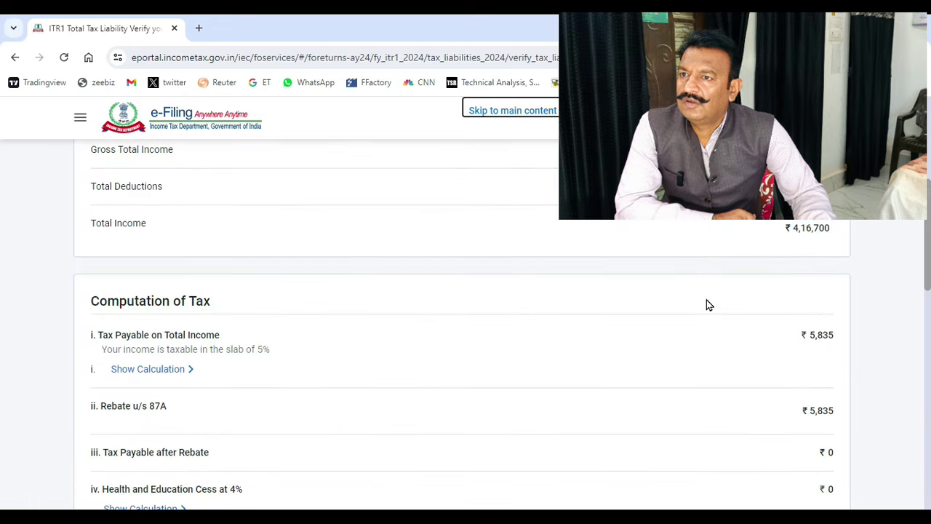
Check the total income, the tax payable on it and the section 87A rebate, and confirm the Total Tax Liability section.
{"action": "scroll", "coordinate": [706, 305], "scroll_direction": "down", "scroll_amount": 1}
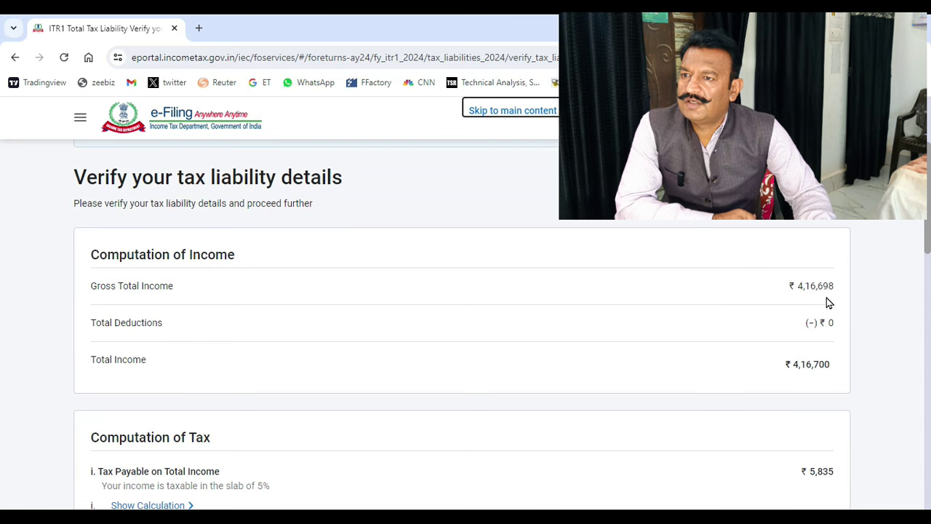
{"action": "scroll", "coordinate": [786, 378], "scroll_direction": "down", "scroll_amount": 2}
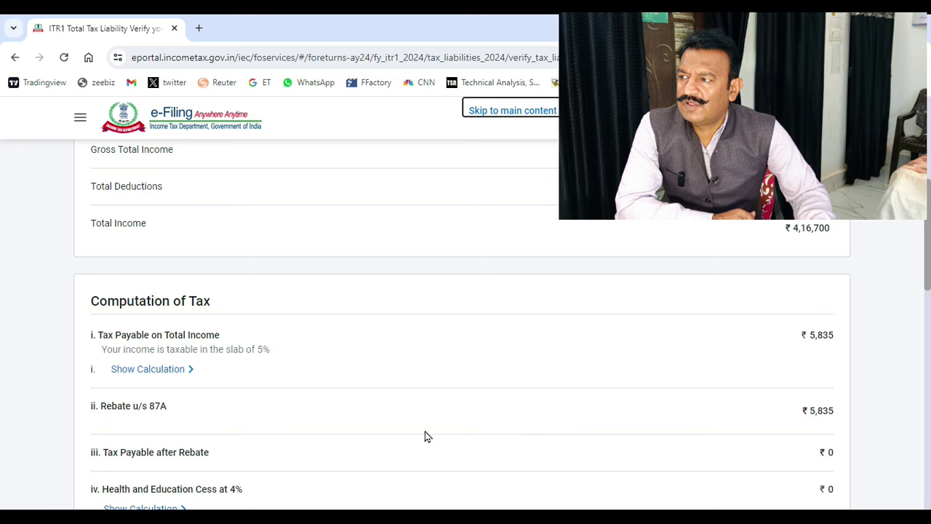
{"action": "scroll", "coordinate": [499, 440], "scroll_direction": "down", "scroll_amount": 1}
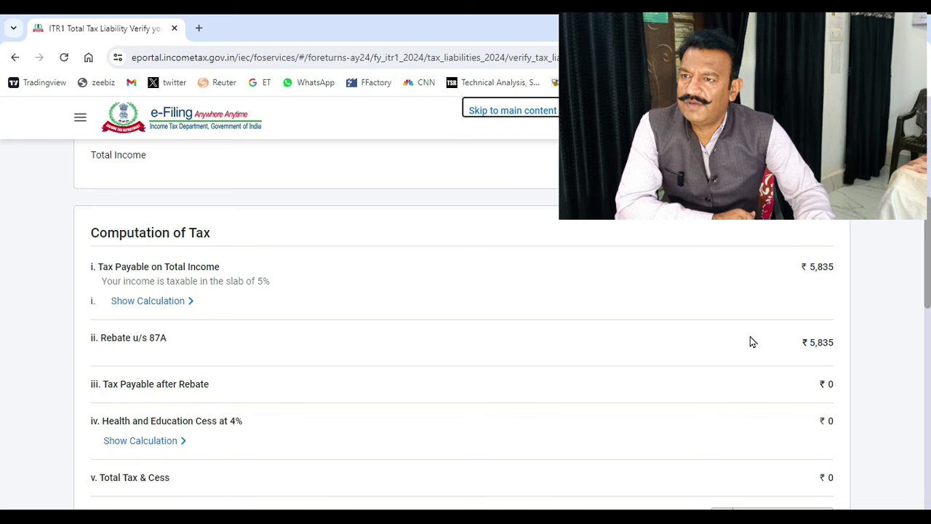
{"action": "scroll", "coordinate": [704, 347], "scroll_direction": "down", "scroll_amount": 4}
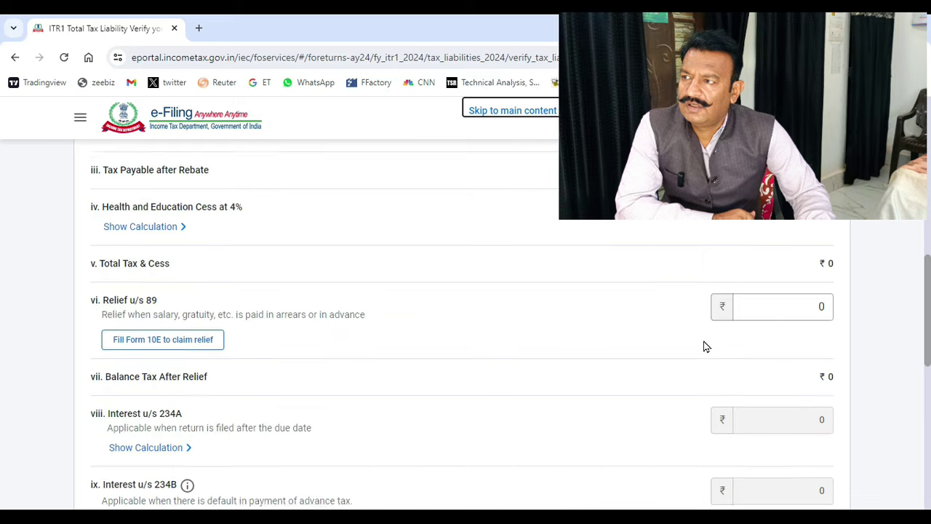
{"action": "scroll", "coordinate": [704, 347], "scroll_direction": "down", "scroll_amount": 5}
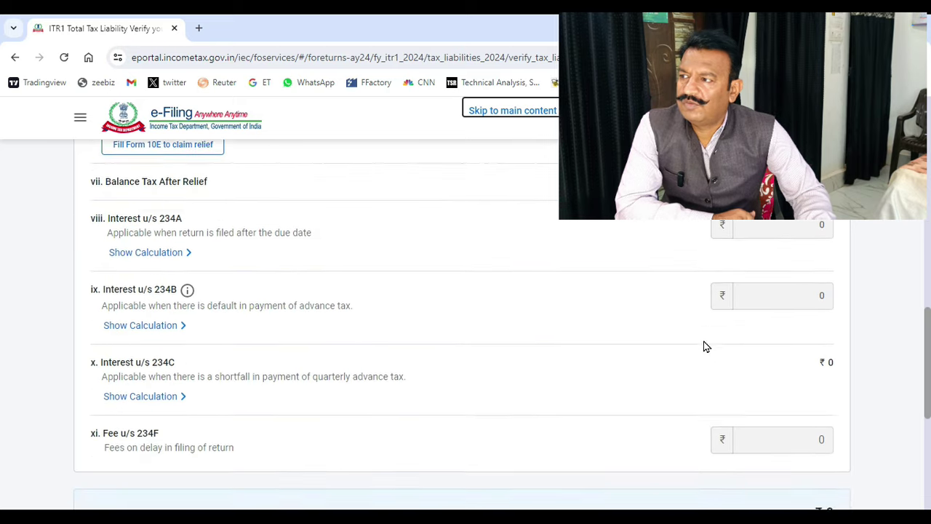
{"action": "scroll", "coordinate": [704, 347], "scroll_direction": "down", "scroll_amount": 3}
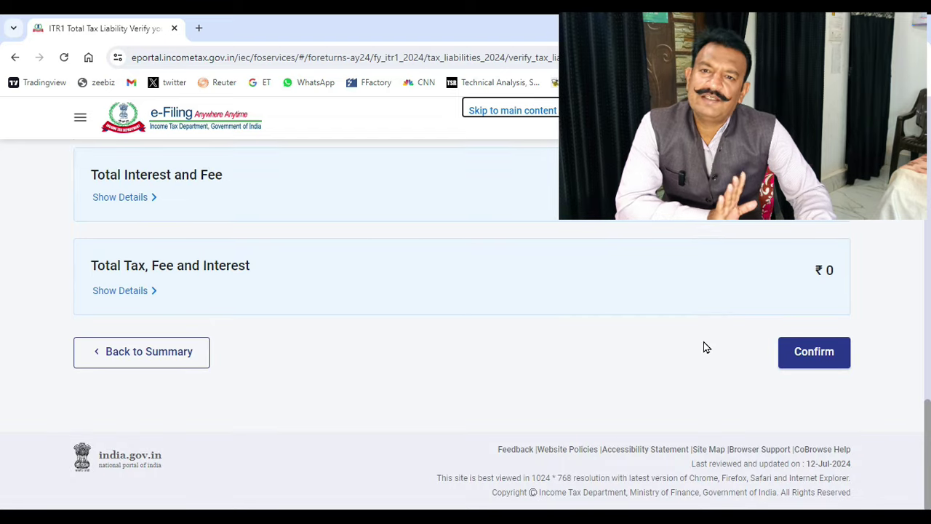
{"action": "left_click", "coordinate": [813, 353]}
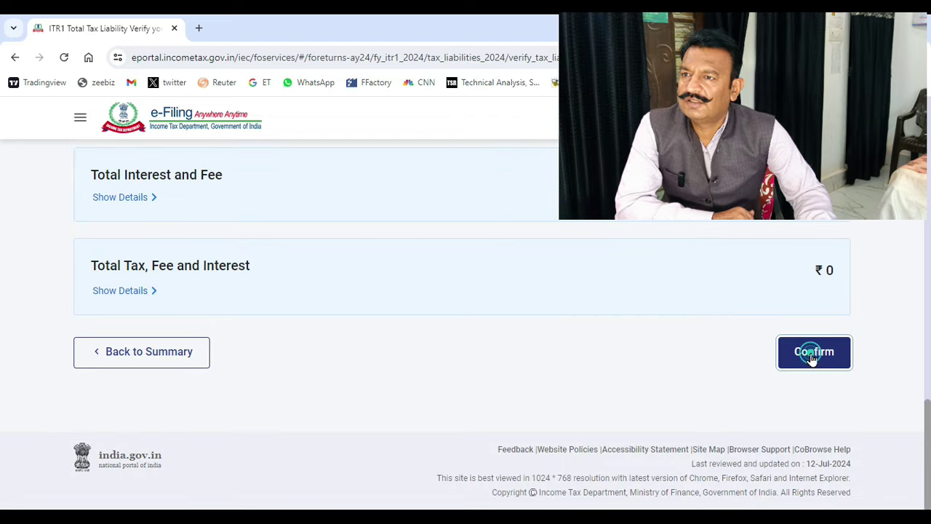
Check that every section of the return is confirmed and proceed to the tax summary.
{"action": "scroll", "coordinate": [697, 364], "scroll_direction": "down", "scroll_amount": 3}
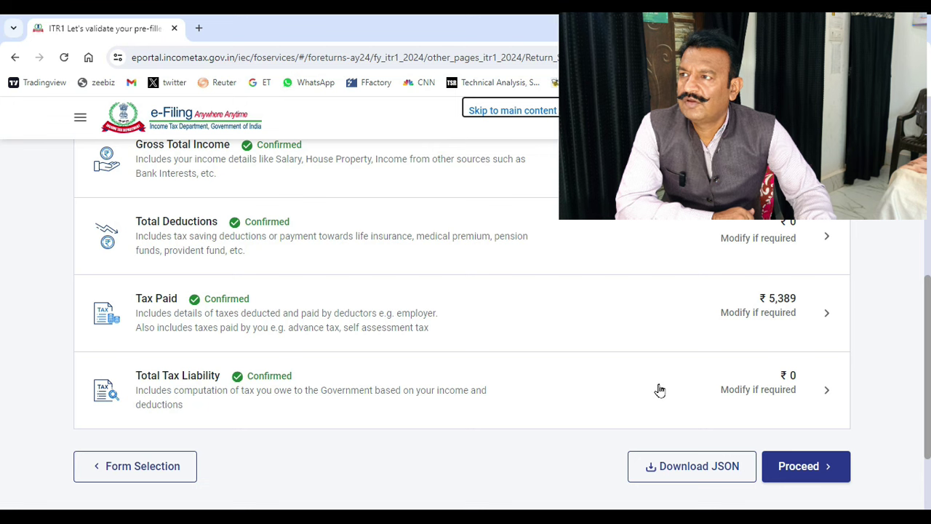
{"action": "scroll", "coordinate": [659, 391], "scroll_direction": "up", "scroll_amount": 2}
{"action": "scroll", "coordinate": [660, 390], "scroll_direction": "down", "scroll_amount": 1}
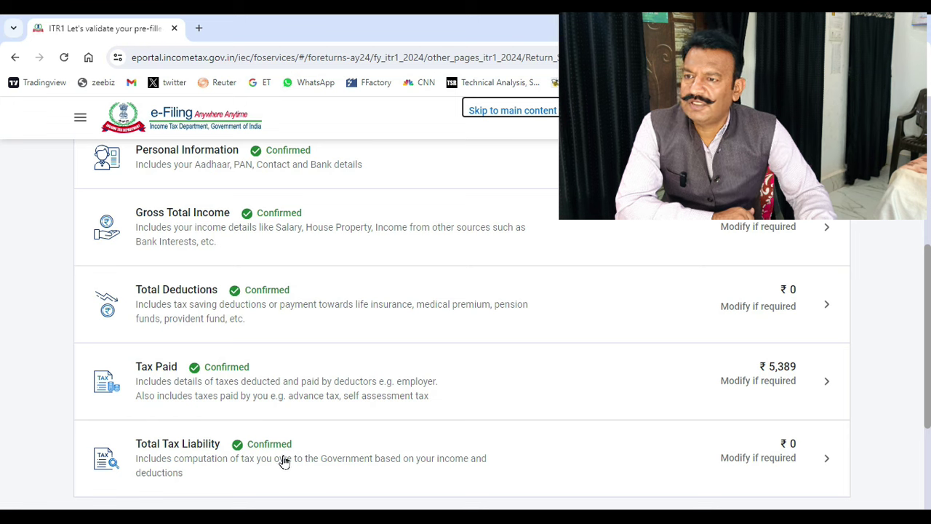
{"action": "scroll", "coordinate": [593, 384], "scroll_direction": "down", "scroll_amount": 2}
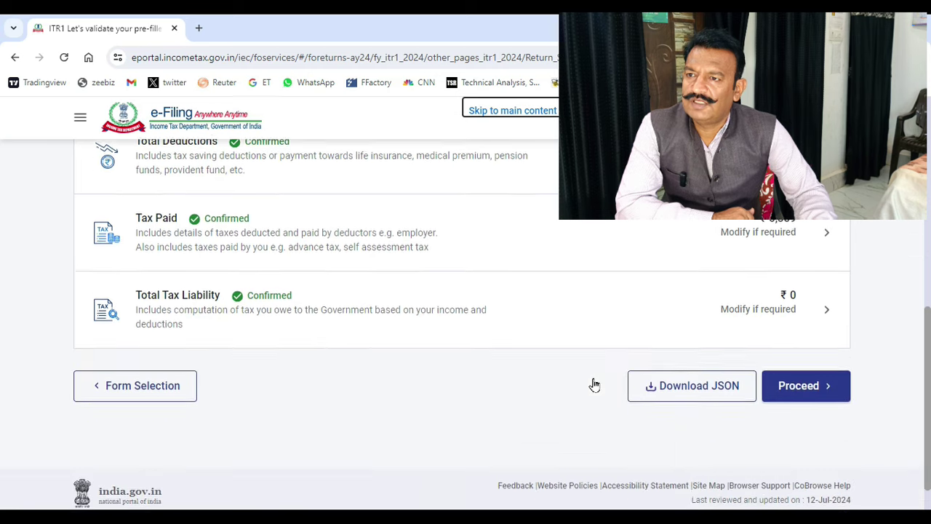
{"action": "left_click", "coordinate": [791, 355]}
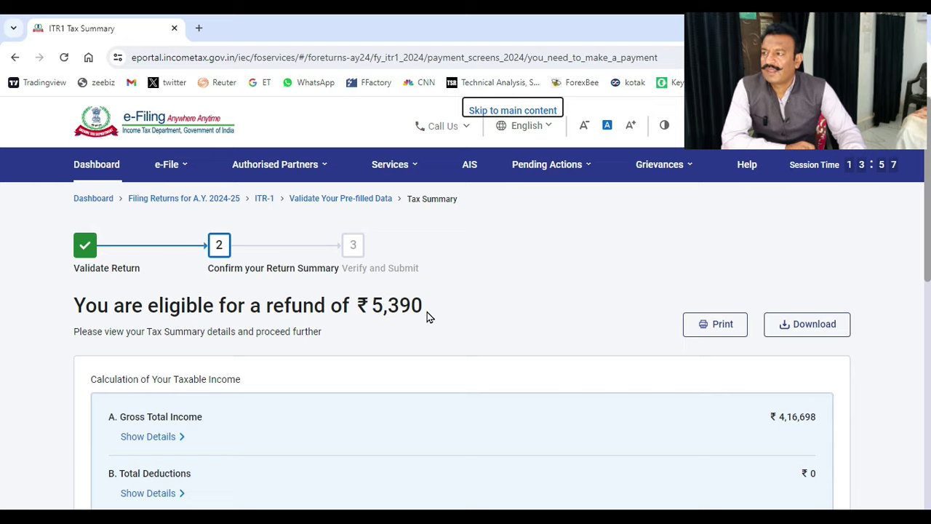
Review the taxable income, tax payable and tax paid in the tax summary, and expand the details of the refund amount.
{"action": "scroll", "coordinate": [428, 317], "scroll_direction": "down", "scroll_amount": 2}
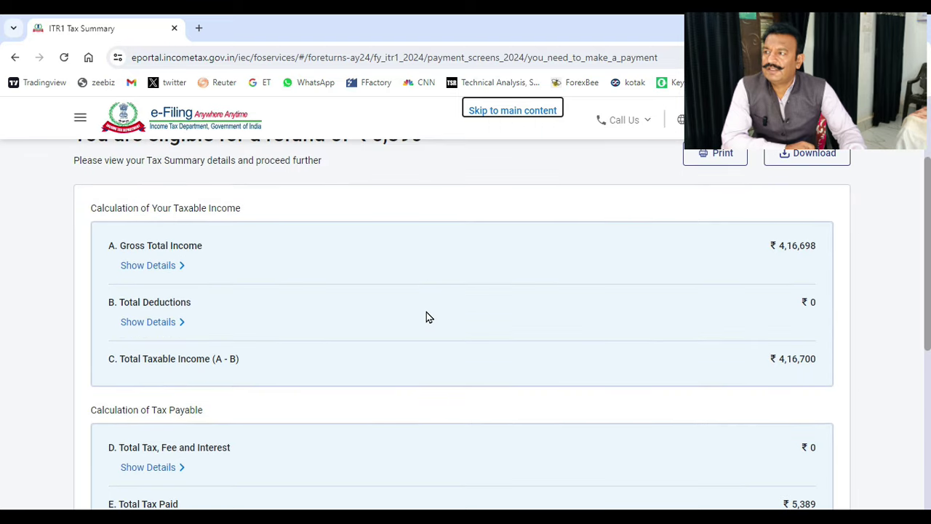
{"action": "scroll", "coordinate": [428, 317], "scroll_direction": "down", "scroll_amount": 1}
{"action": "scroll", "coordinate": [427, 317], "scroll_direction": "down", "scroll_amount": 3}
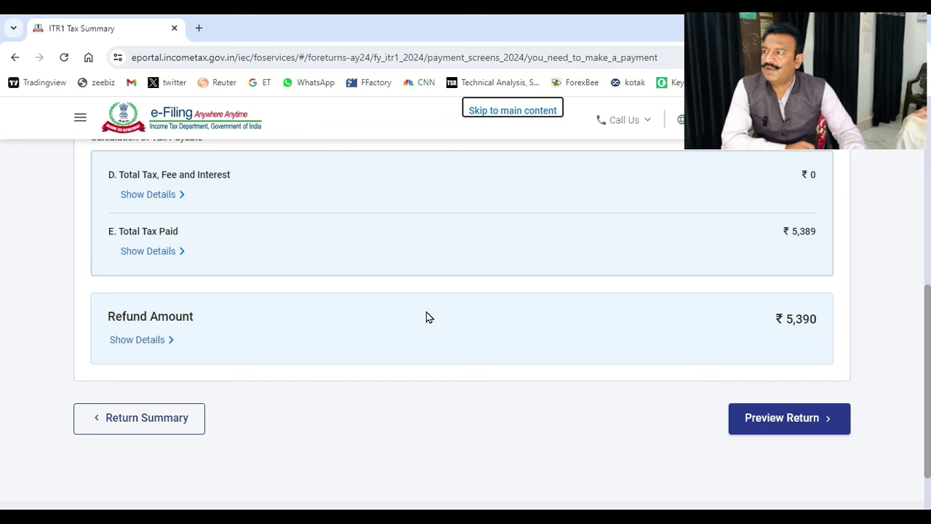
{"action": "scroll", "coordinate": [428, 317], "scroll_direction": "up", "scroll_amount": 5}
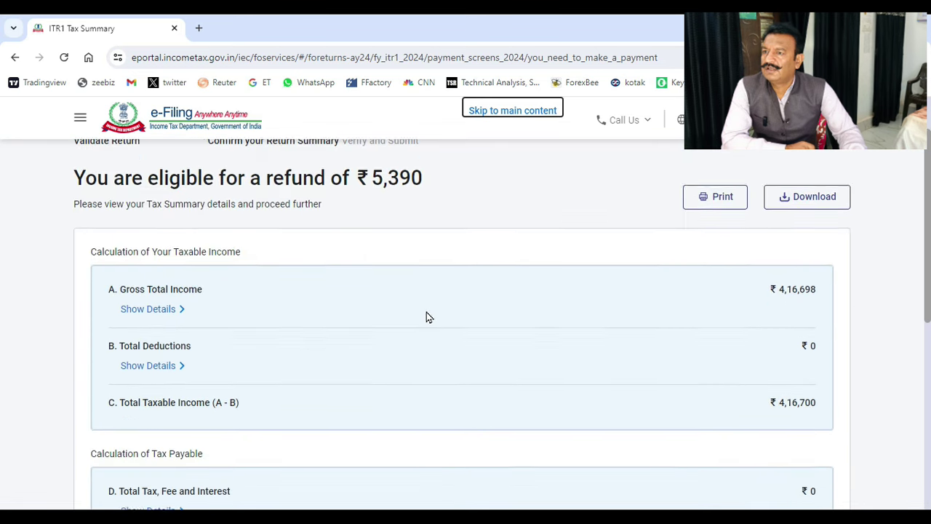
{"action": "scroll", "coordinate": [428, 317], "scroll_direction": "down", "scroll_amount": 1}
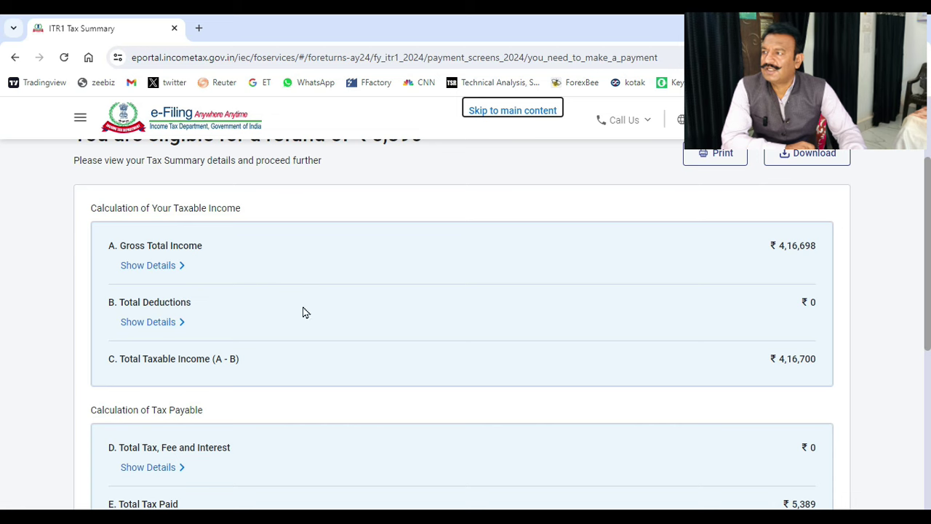
{"action": "scroll", "coordinate": [287, 363], "scroll_direction": "down", "scroll_amount": 2}
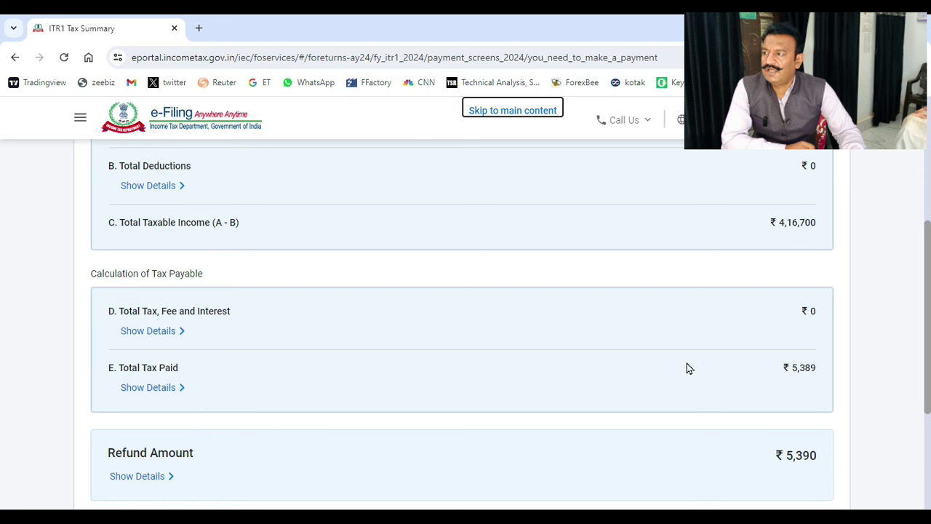
{"action": "scroll", "coordinate": [458, 370], "scroll_direction": "down", "scroll_amount": 2}
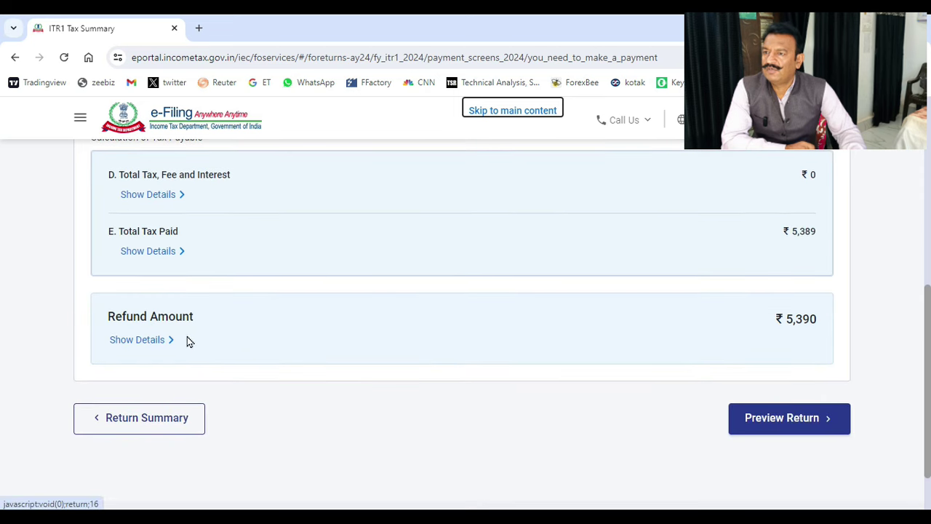
{"action": "left_click", "coordinate": [139, 344]}
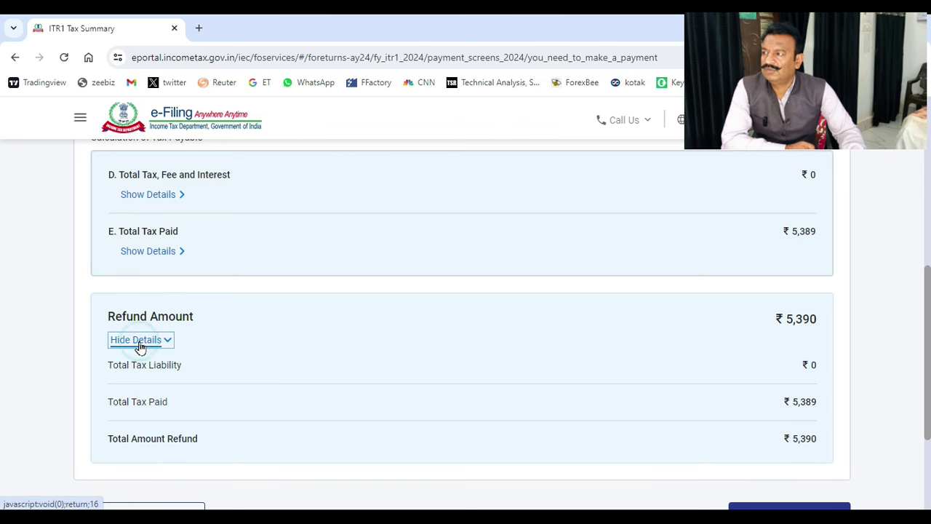
{"action": "scroll", "coordinate": [356, 363], "scroll_direction": "down", "scroll_amount": 1}
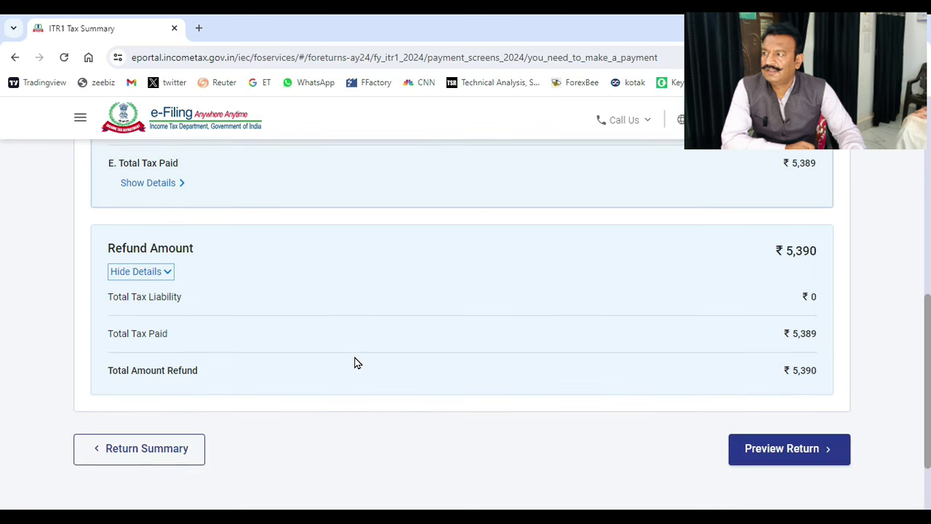
Continue to the return preview, accept the declaration in the capacity Self, and leave the tax return preparer details blank.
{"action": "left_click", "coordinate": [765, 451]}
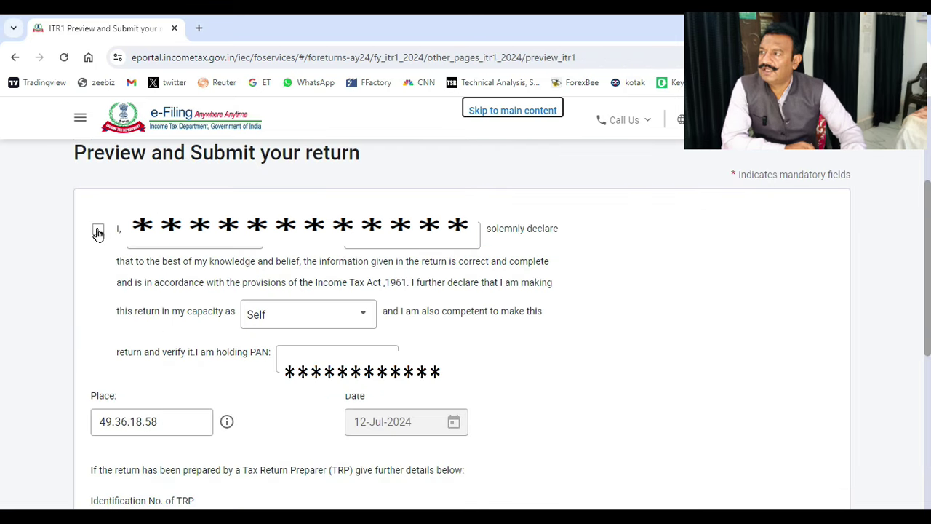
{"action": "left_click", "coordinate": [98, 231]}
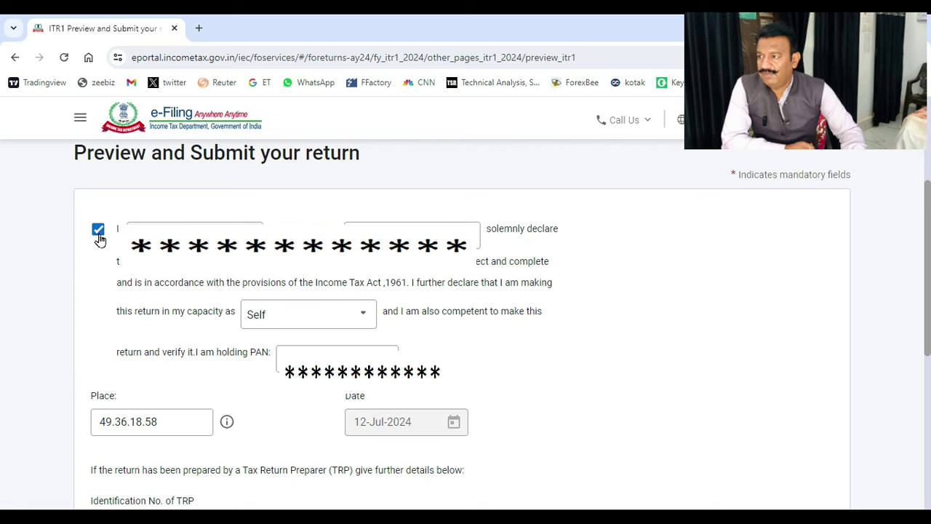
{"action": "scroll", "coordinate": [281, 339], "scroll_direction": "down", "scroll_amount": 5}
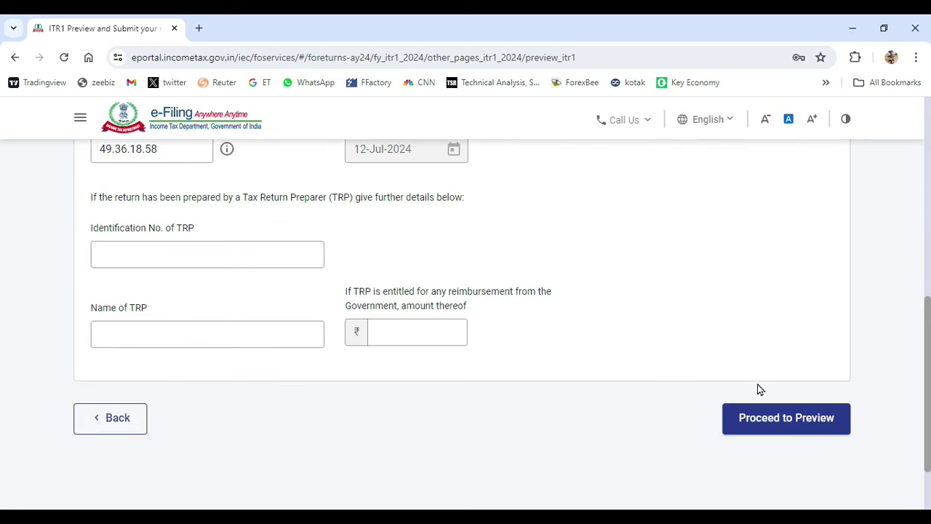
{"action": "left_click", "coordinate": [773, 415]}
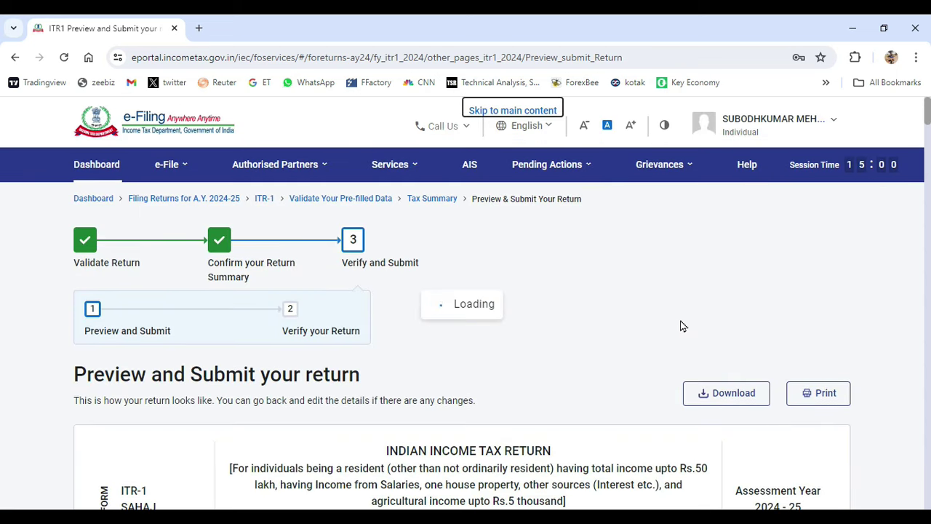
Review the general information, pension income, house property and other sources up to the gross total income in the return preview.
{"action": "scroll", "coordinate": [682, 326], "scroll_direction": "down", "scroll_amount": 2}
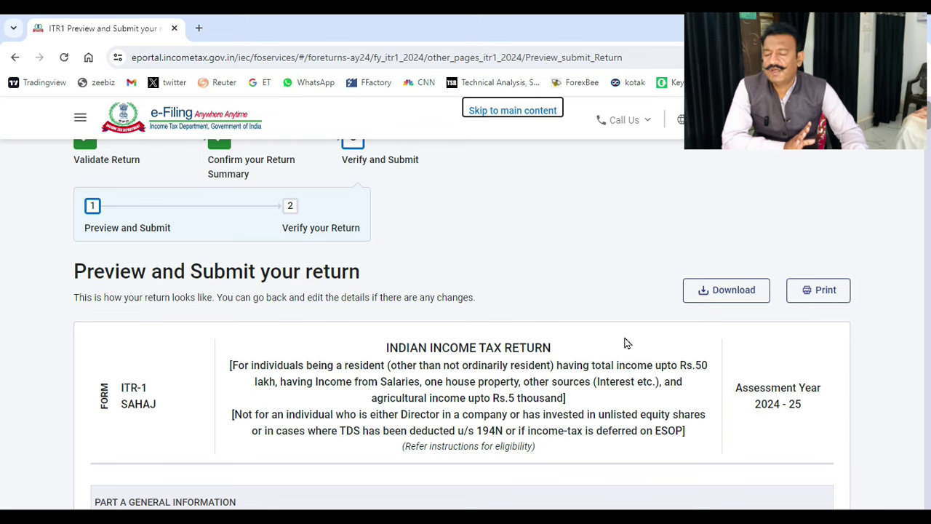
{"action": "scroll", "coordinate": [627, 343], "scroll_direction": "down", "scroll_amount": 10}
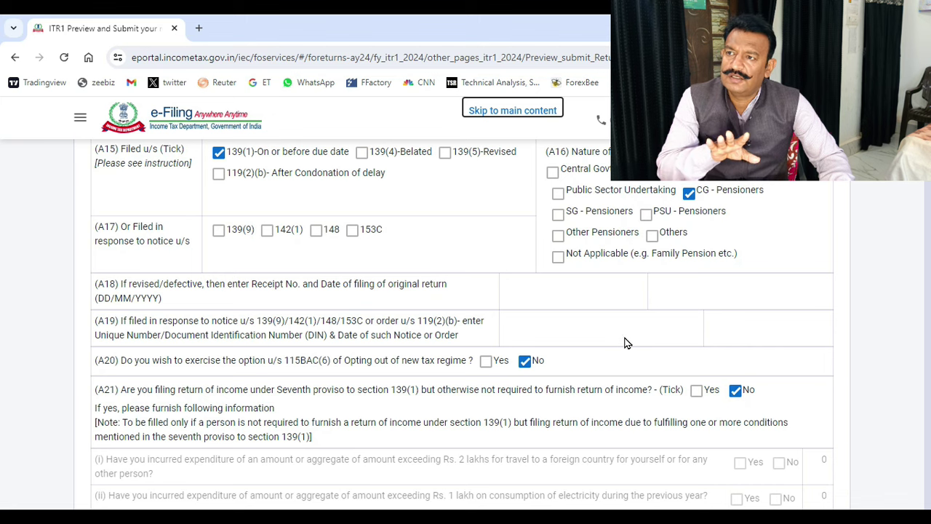
{"action": "scroll", "coordinate": [627, 342], "scroll_direction": "down", "scroll_amount": 3}
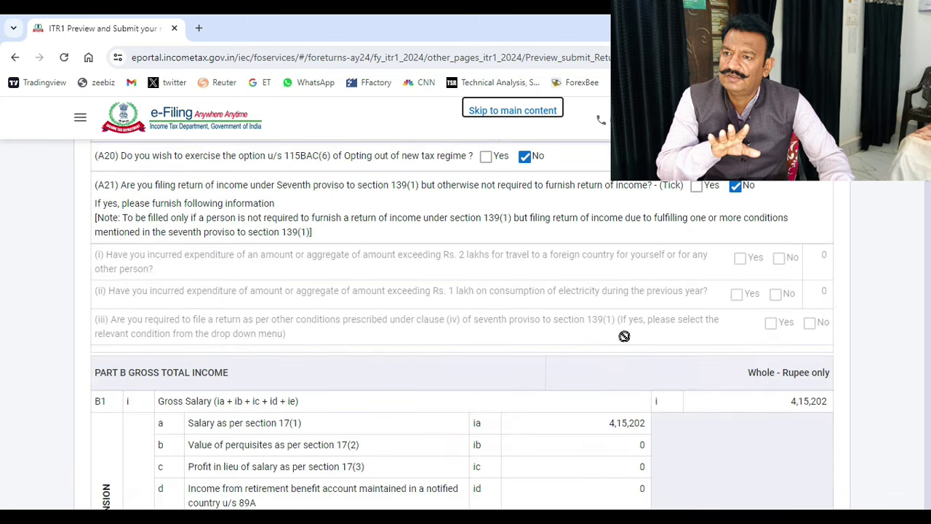
{"action": "scroll", "coordinate": [624, 336], "scroll_direction": "down", "scroll_amount": 2}
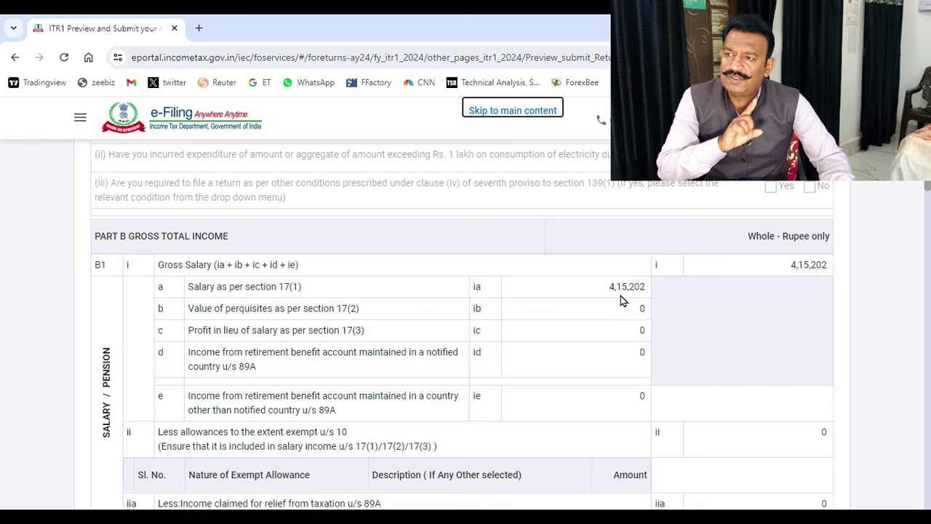
{"action": "scroll", "coordinate": [603, 352], "scroll_direction": "down", "scroll_amount": 3}
{"action": "scroll", "coordinate": [603, 352], "scroll_direction": "down", "scroll_amount": 1}
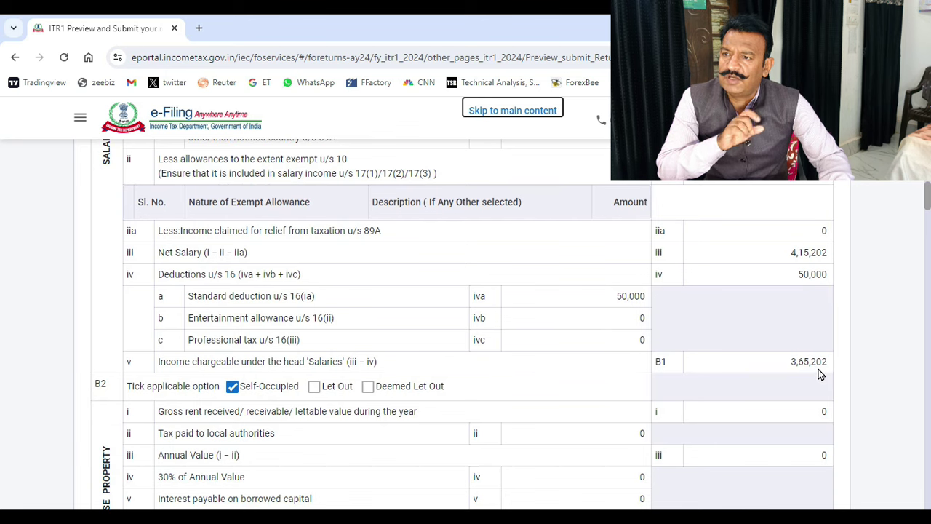
{"action": "scroll", "coordinate": [820, 374], "scroll_direction": "down", "scroll_amount": 1}
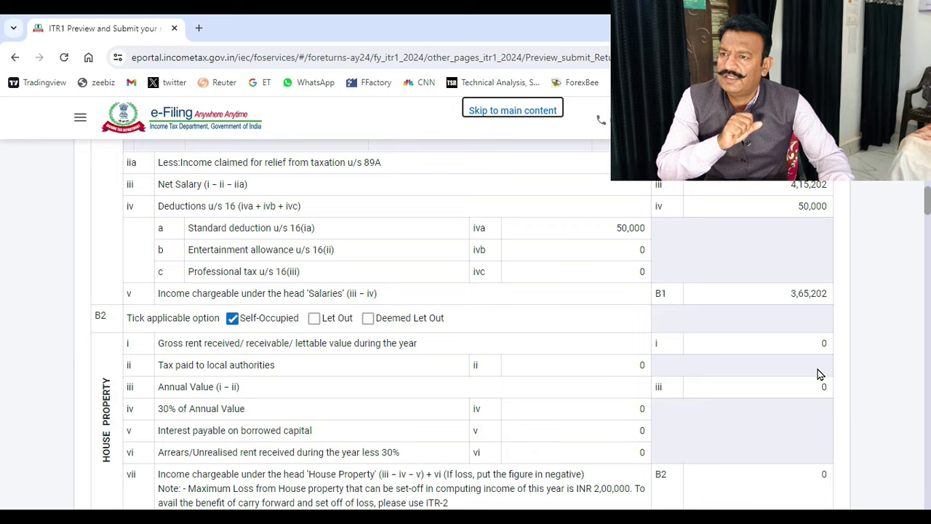
{"action": "scroll", "coordinate": [820, 374], "scroll_direction": "down", "scroll_amount": 3}
{"action": "scroll", "coordinate": [820, 374], "scroll_direction": "down", "scroll_amount": 1}
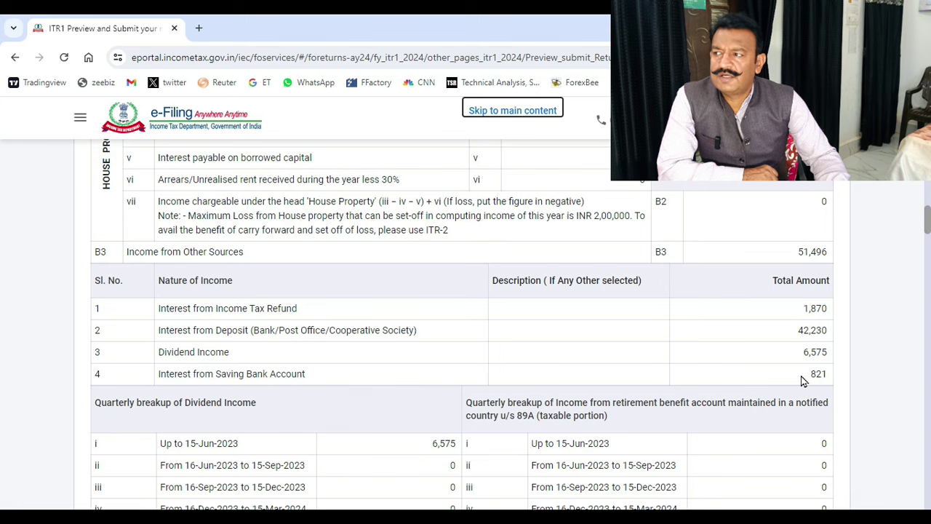
{"action": "scroll", "coordinate": [765, 379], "scroll_direction": "down", "scroll_amount": 2}
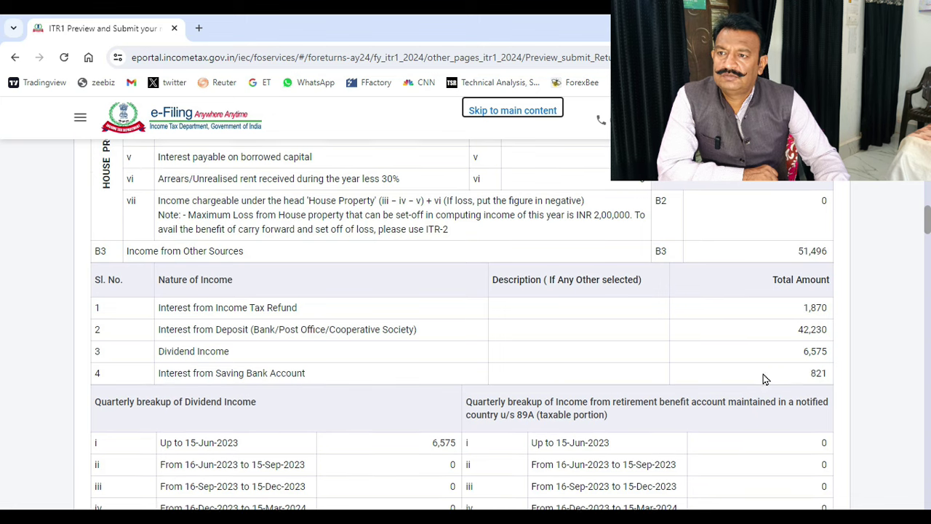
{"action": "scroll", "coordinate": [765, 379], "scroll_direction": "down", "scroll_amount": 1}
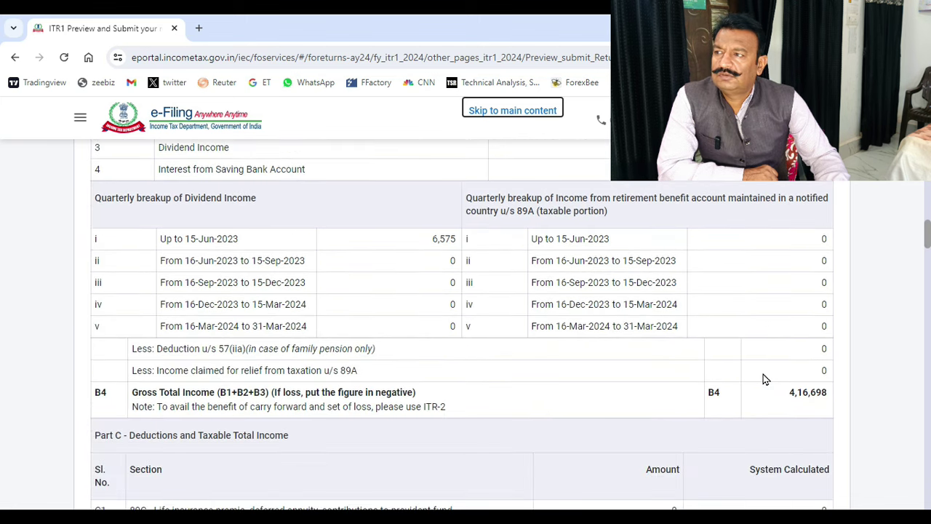
{"action": "scroll", "coordinate": [765, 379], "scroll_direction": "down", "scroll_amount": 1}
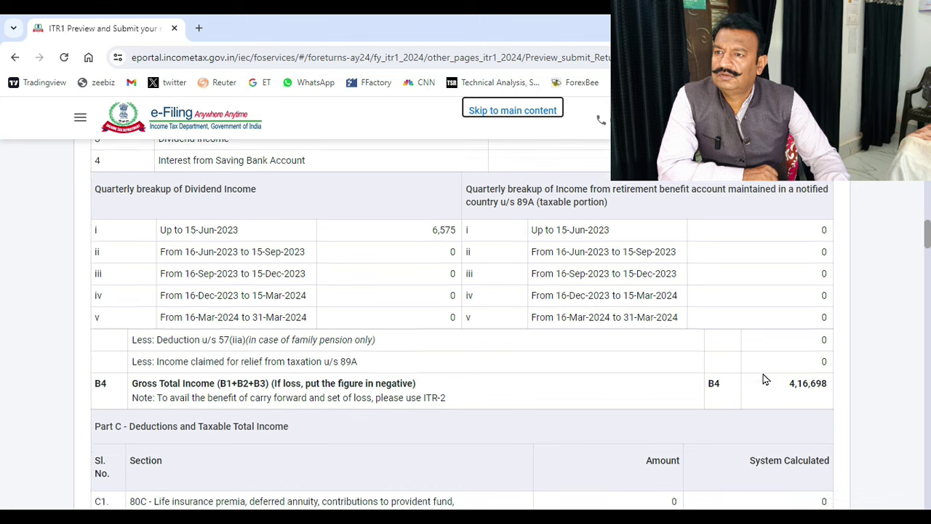
Review the Part C deductions, tax computation, bank account details and the remaining schedules through to the end of the return preview.
{"action": "scroll", "coordinate": [775, 354], "scroll_direction": "down", "scroll_amount": 5}
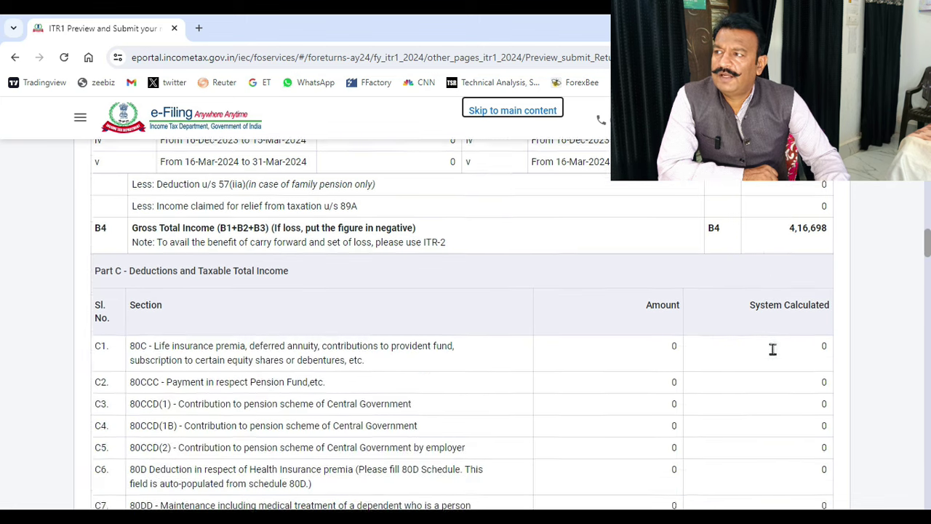
{"action": "scroll", "coordinate": [773, 357], "scroll_direction": "down", "scroll_amount": 3}
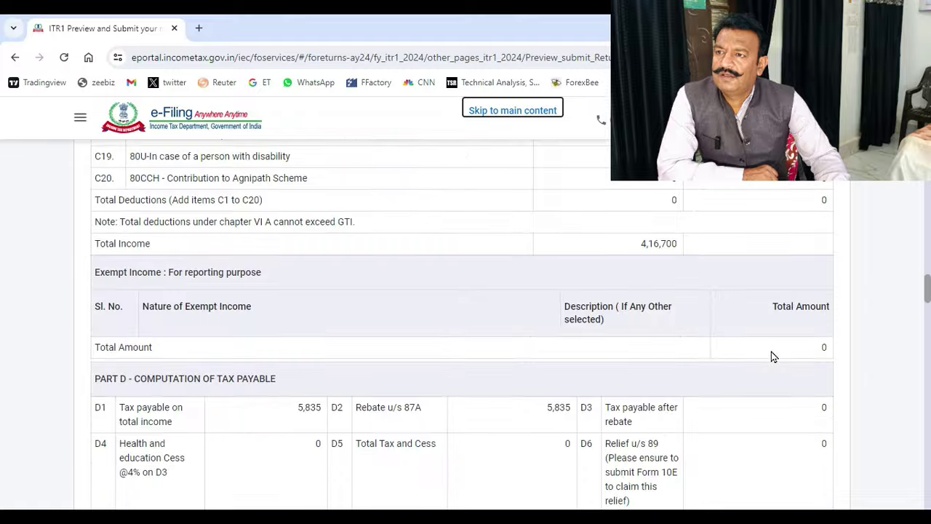
{"action": "scroll", "coordinate": [771, 352], "scroll_direction": "down", "scroll_amount": 4}
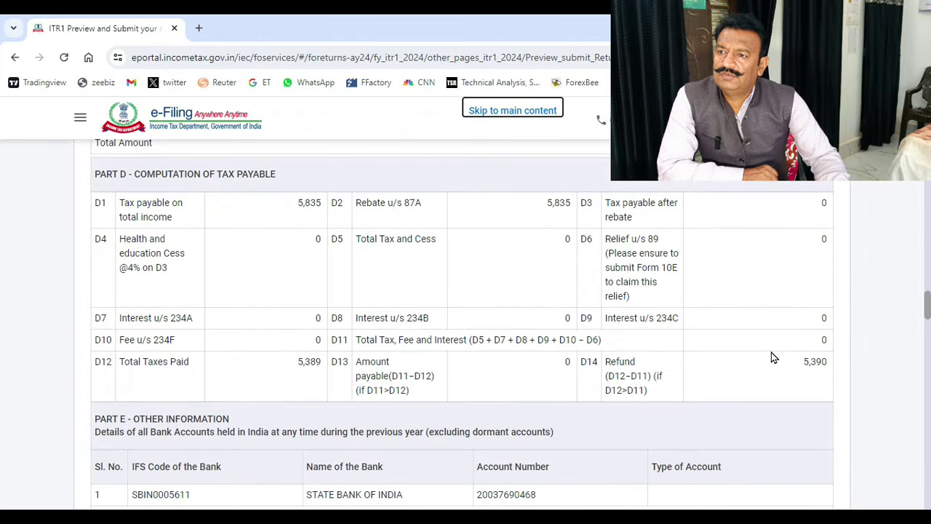
{"action": "scroll", "coordinate": [772, 356], "scroll_direction": "down", "scroll_amount": 4}
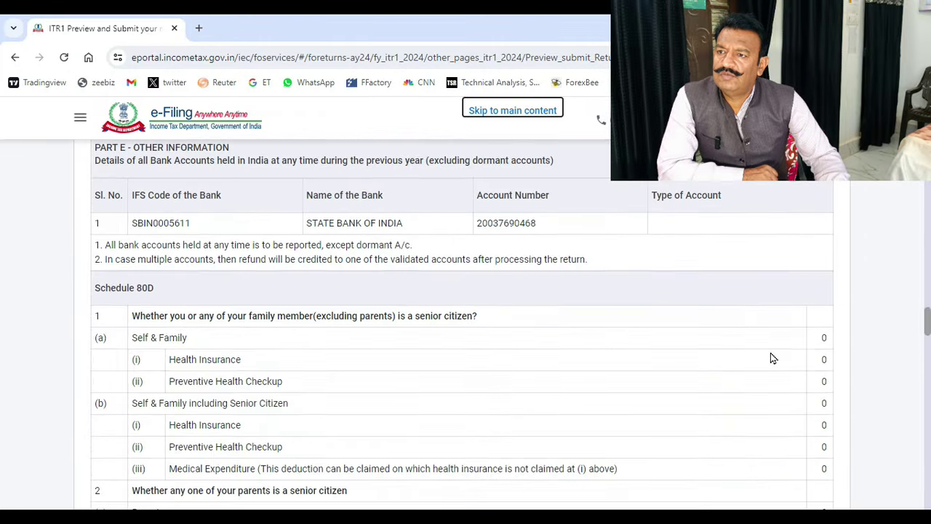
{"action": "scroll", "coordinate": [773, 356], "scroll_direction": "down", "scroll_amount": 8}
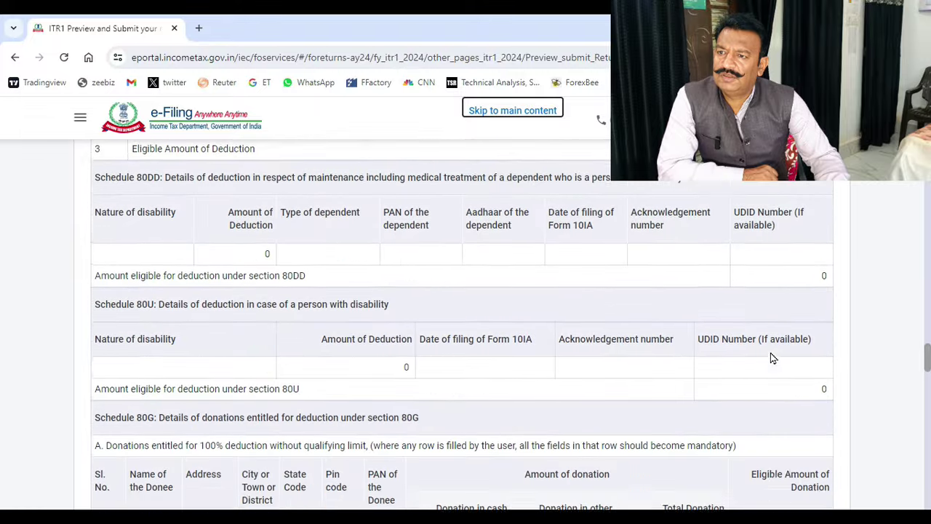
{"action": "scroll", "coordinate": [772, 357], "scroll_direction": "down", "scroll_amount": 9}
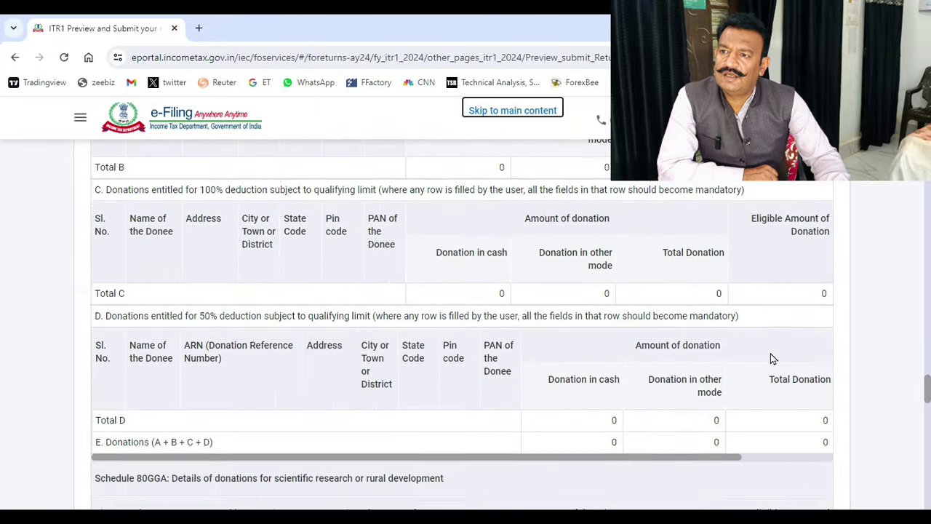
{"action": "scroll", "coordinate": [773, 358], "scroll_direction": "down", "scroll_amount": 9}
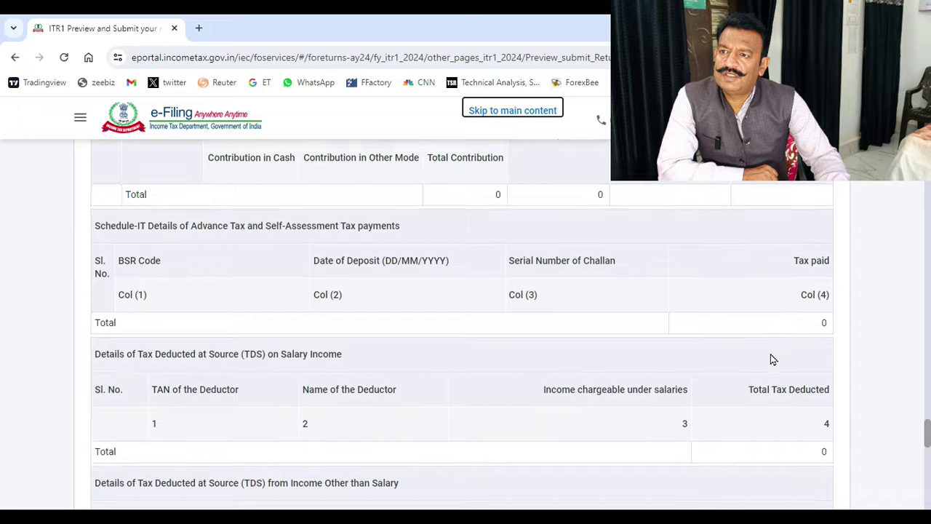
{"action": "scroll", "coordinate": [773, 360], "scroll_direction": "down", "scroll_amount": 15}
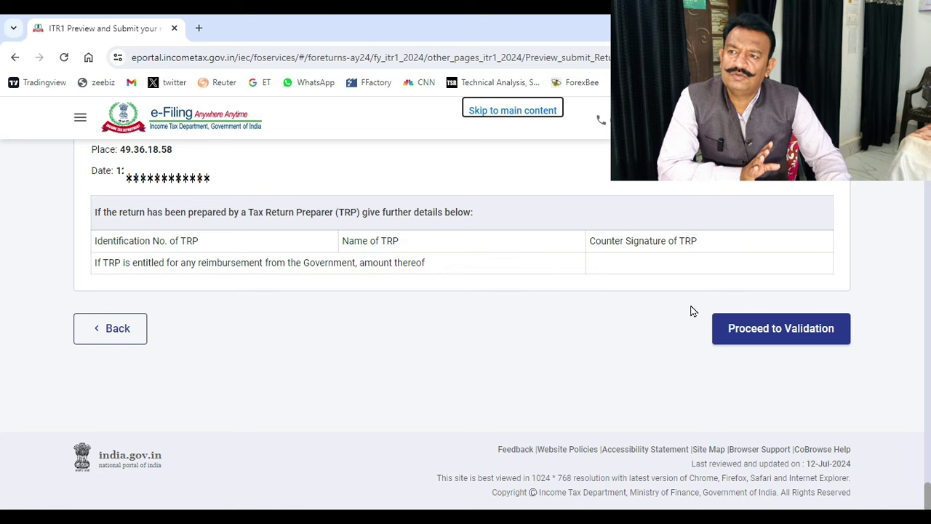
Validate the previewed ITR-1 return and proceed to its verification.
{"action": "left_click", "coordinate": [775, 328]}
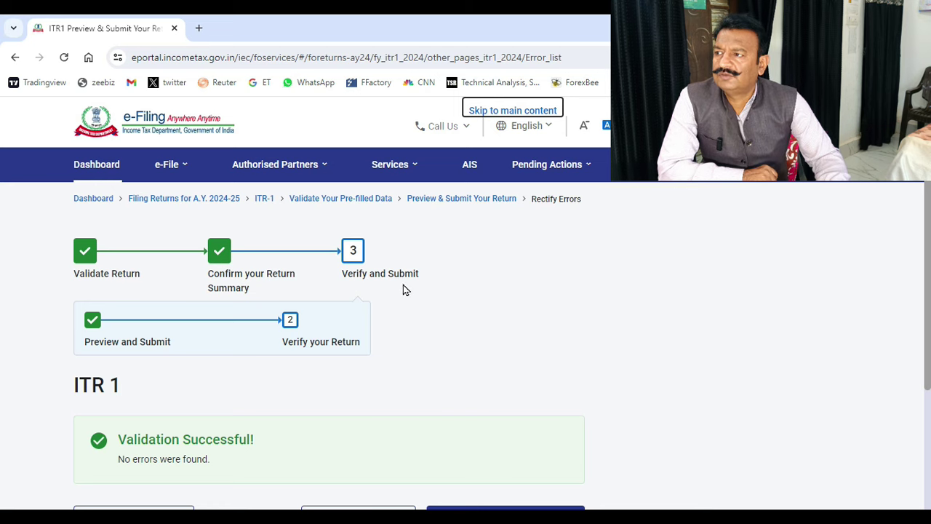
{"action": "scroll", "coordinate": [456, 366], "scroll_direction": "down", "scroll_amount": 3}
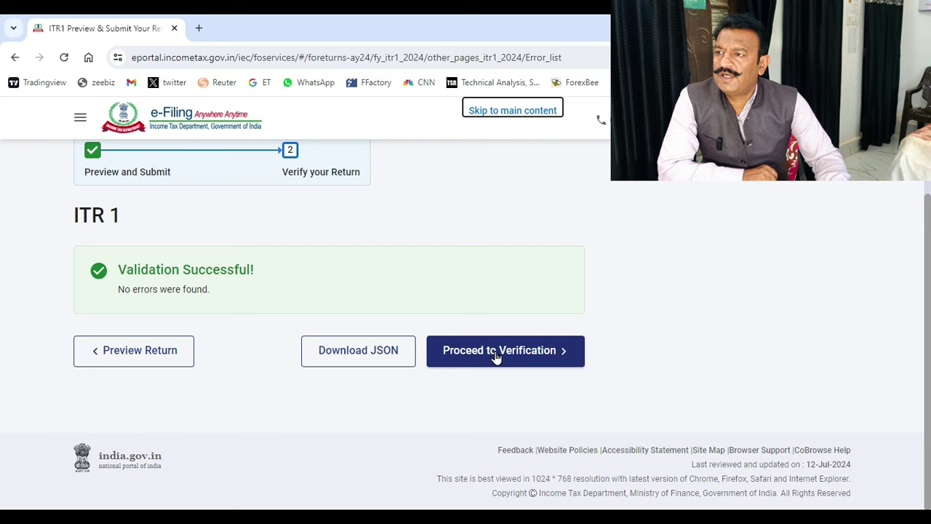
{"action": "left_click", "coordinate": [496, 357]}
{"action": "left_click", "coordinate": [562, 355]}
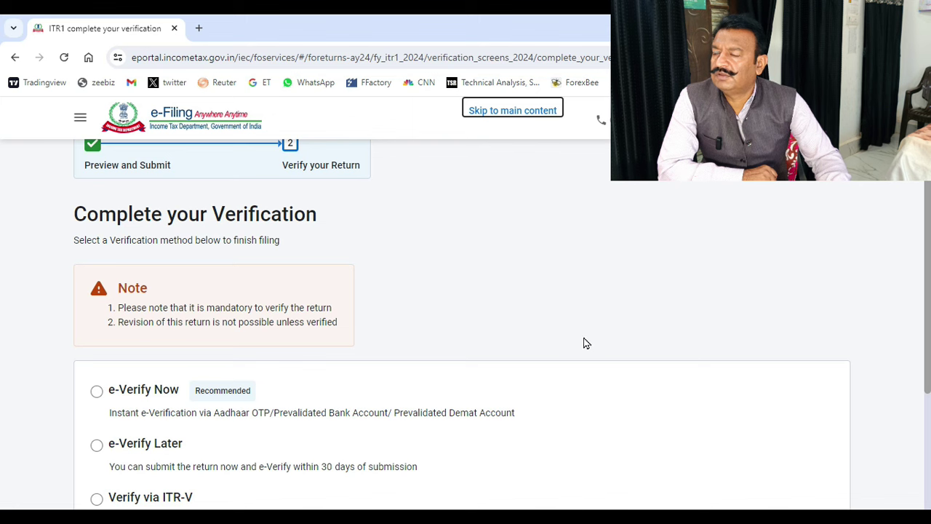
Read the verification note and options, choose e-Verify Now as the verification method and continue.
{"action": "scroll", "coordinate": [538, 337], "scroll_direction": "up", "scroll_amount": 3}
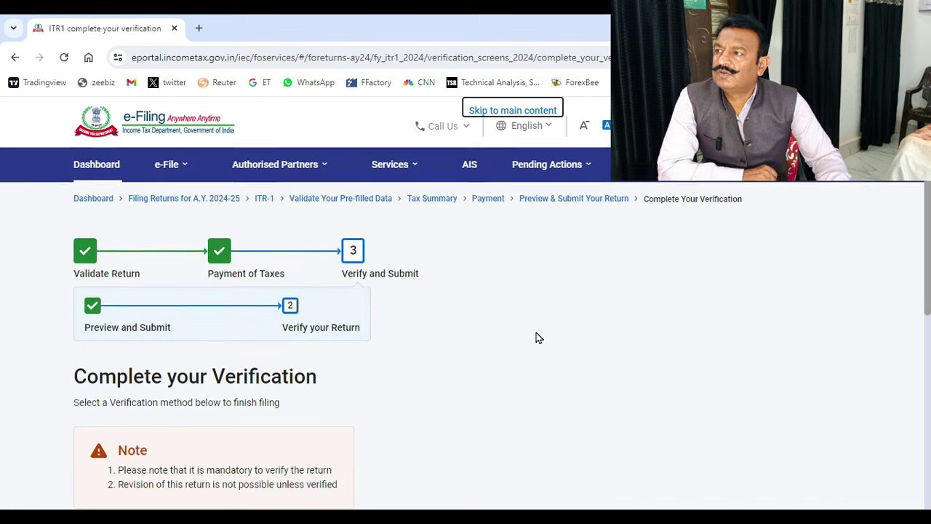
{"action": "scroll", "coordinate": [539, 337], "scroll_direction": "down", "scroll_amount": 4}
{"action": "scroll", "coordinate": [537, 337], "scroll_direction": "up", "scroll_amount": 1}
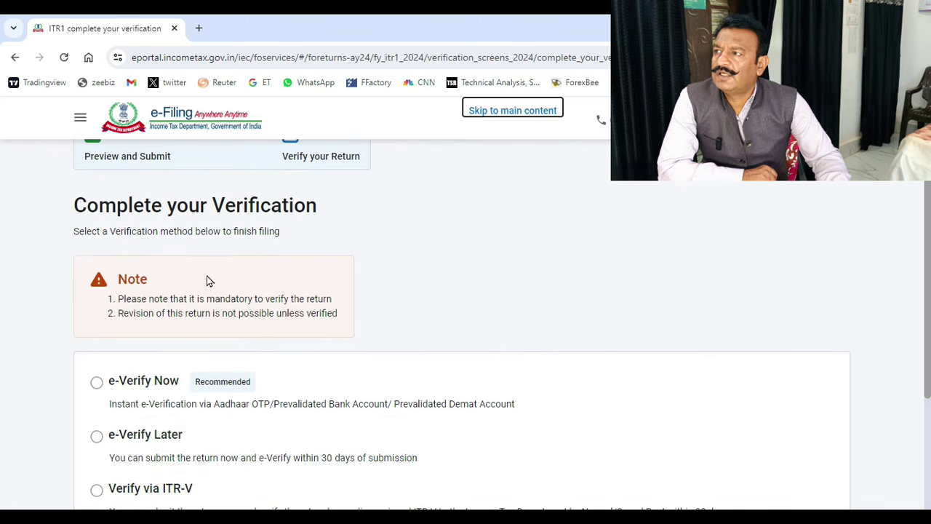
{"action": "scroll", "coordinate": [467, 306], "scroll_direction": "up", "scroll_amount": 3}
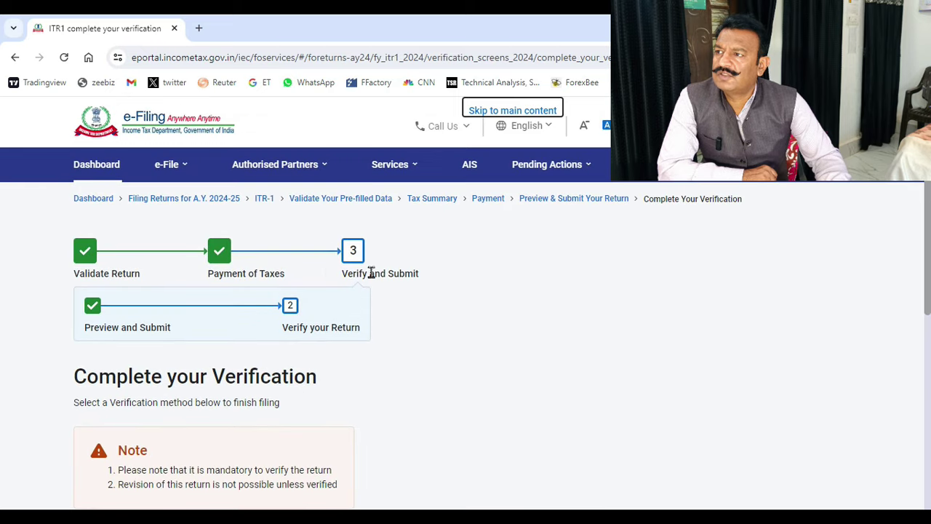
{"action": "scroll", "coordinate": [419, 344], "scroll_direction": "down", "scroll_amount": 3}
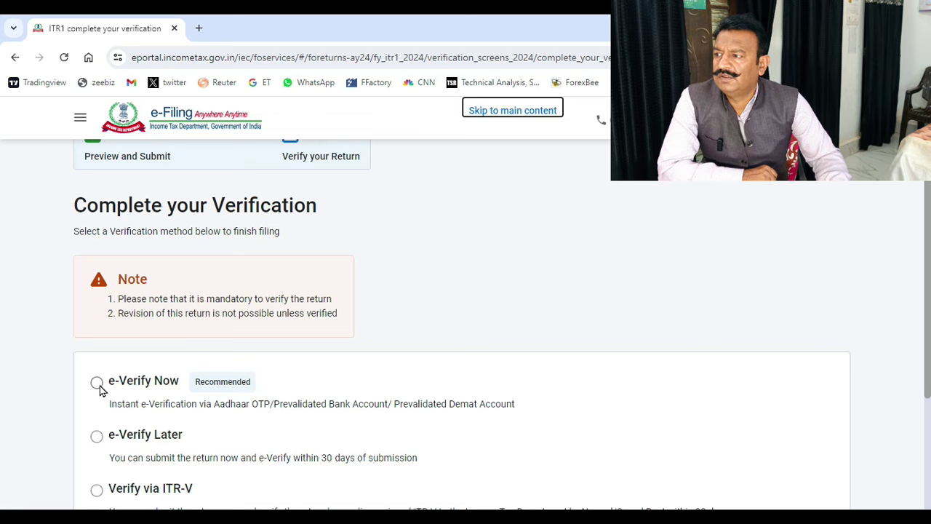
{"action": "scroll", "coordinate": [138, 425], "scroll_direction": "down", "scroll_amount": 2}
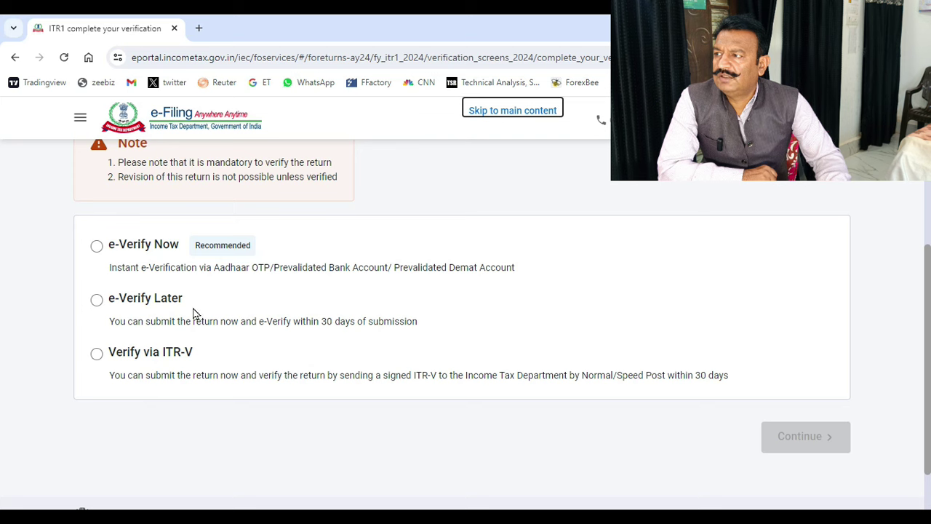
{"action": "left_click", "coordinate": [100, 250]}
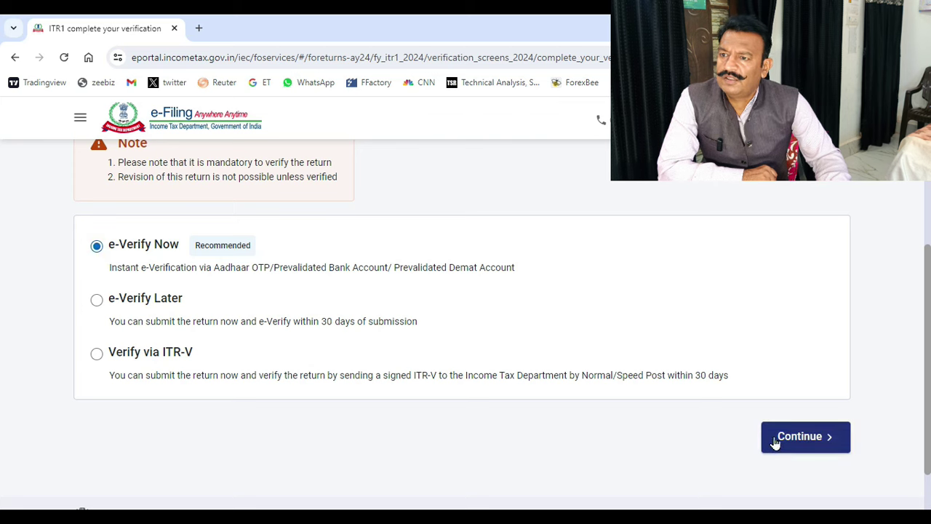
{"action": "left_click", "coordinate": [787, 440]}
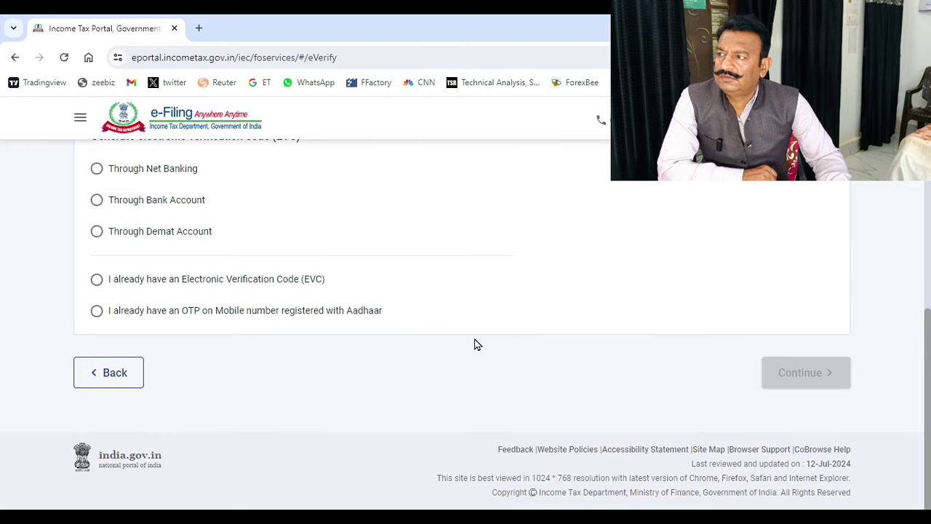
Review the e-verification options and choose to verify using an OTP on the mobile number registered with Aadhaar.
{"action": "scroll", "coordinate": [476, 344], "scroll_direction": "up", "scroll_amount": 2}
{"action": "scroll", "coordinate": [476, 343], "scroll_direction": "up", "scroll_amount": 1}
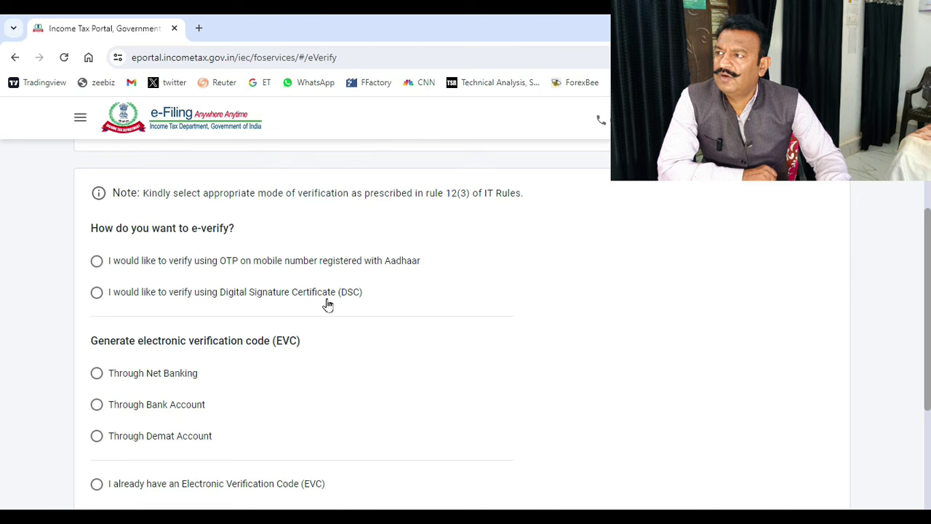
{"action": "scroll", "coordinate": [327, 305], "scroll_direction": "up", "scroll_amount": 2}
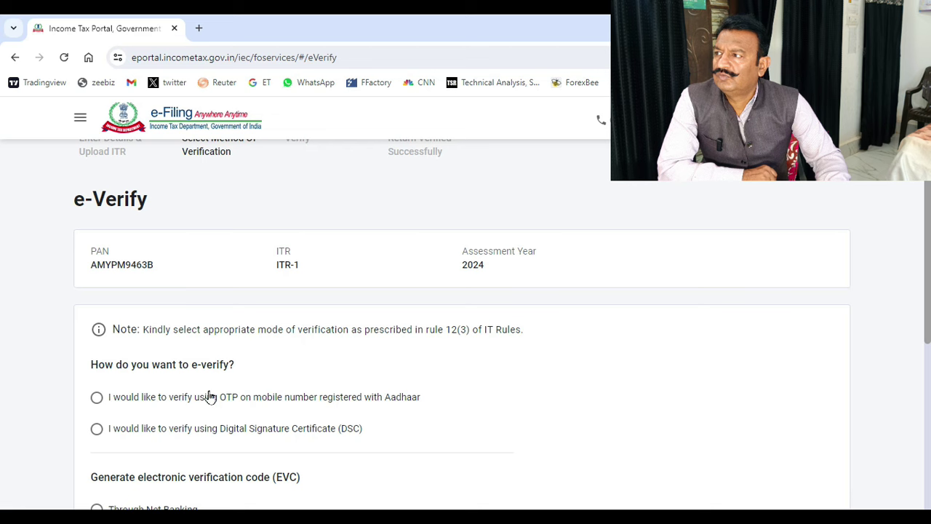
{"action": "scroll", "coordinate": [240, 400], "scroll_direction": "down", "scroll_amount": 1}
{"action": "scroll", "coordinate": [241, 397], "scroll_direction": "down", "scroll_amount": 1}
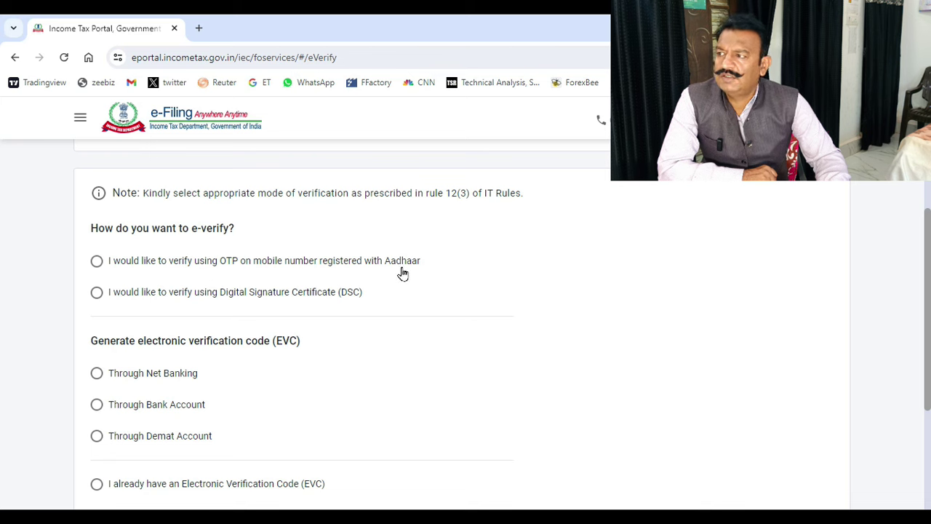
{"action": "left_click", "coordinate": [102, 264]}
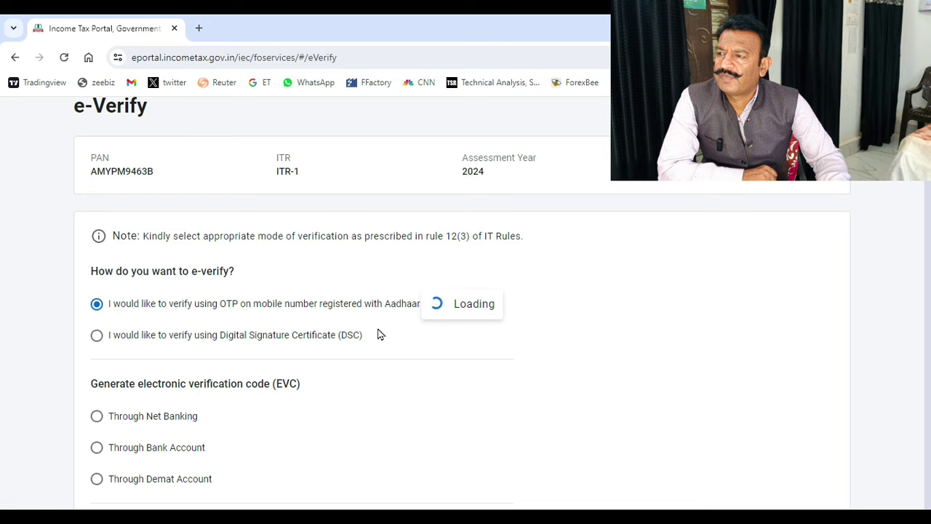
Continue with the chosen e-verification mode, agree to validate the Aadhaar details and generate the Aadhaar OTP.
{"action": "scroll", "coordinate": [489, 348], "scroll_direction": "down", "scroll_amount": 3}
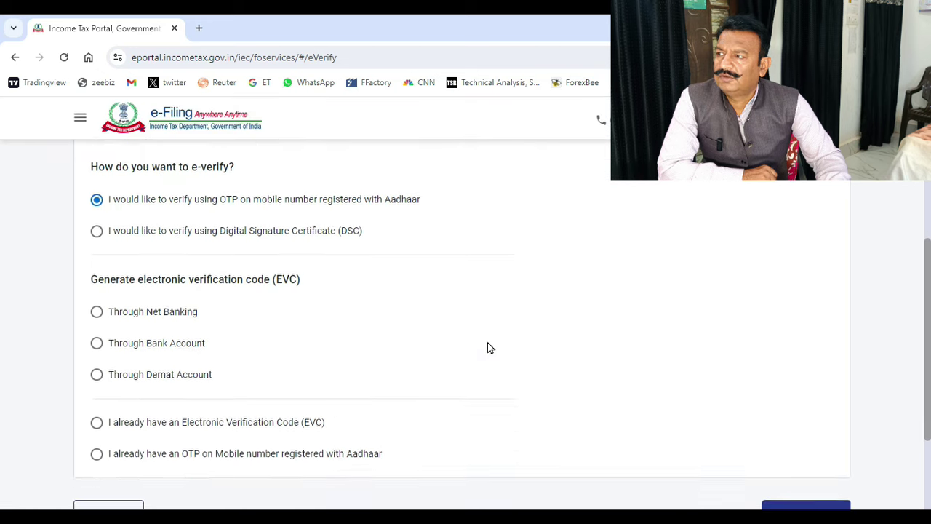
{"action": "scroll", "coordinate": [491, 347], "scroll_direction": "up", "scroll_amount": 2}
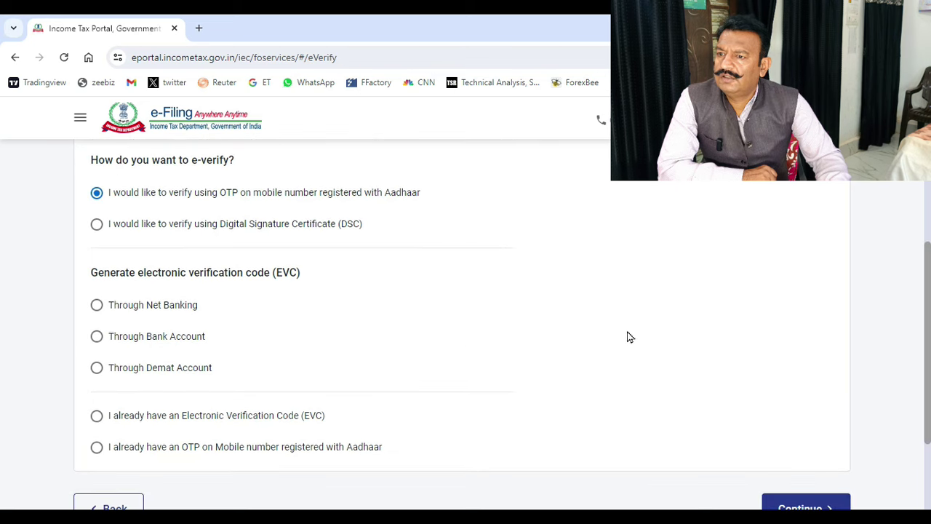
{"action": "scroll", "coordinate": [795, 478], "scroll_direction": "down", "scroll_amount": 1}
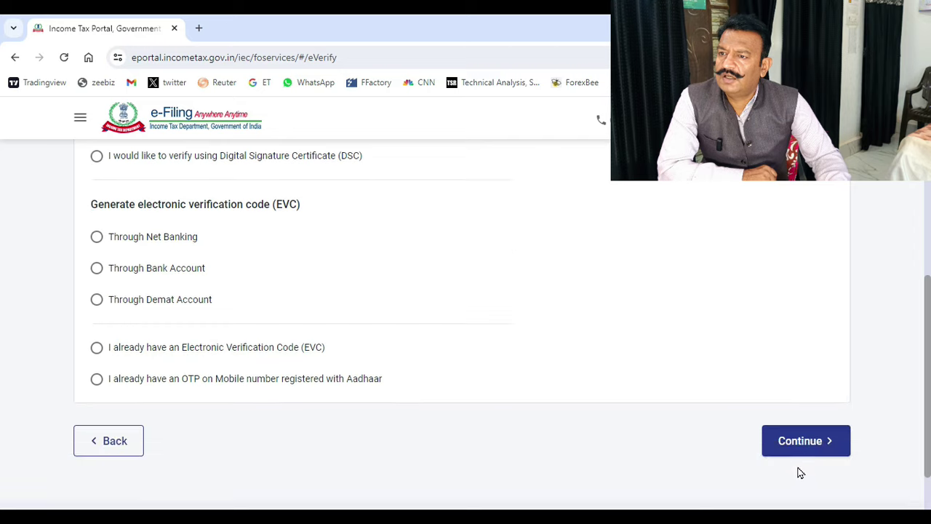
{"action": "left_click", "coordinate": [797, 442]}
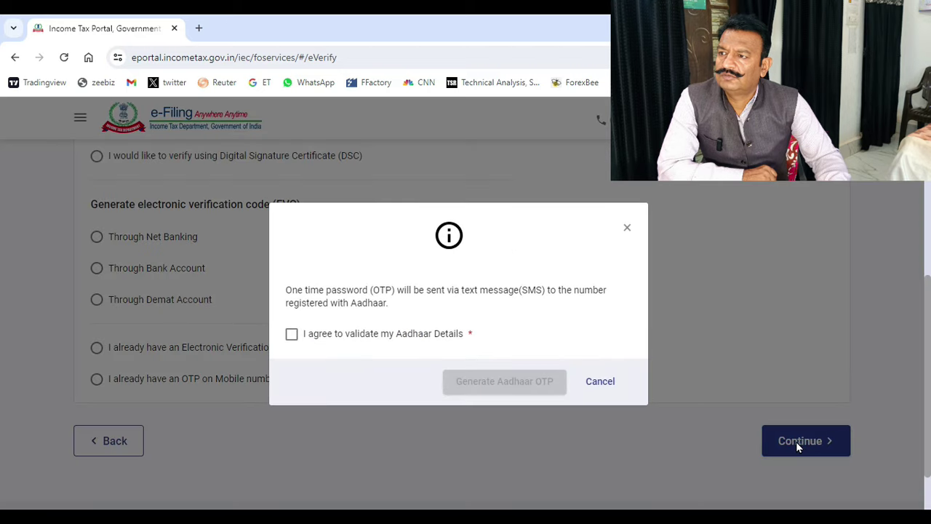
{"action": "left_click", "coordinate": [292, 336]}
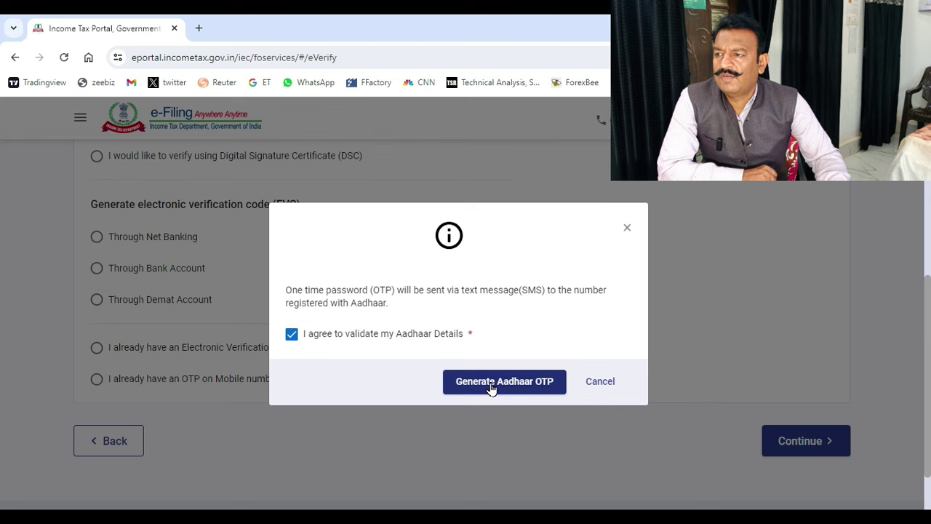
{"action": "left_click", "coordinate": [492, 389]}
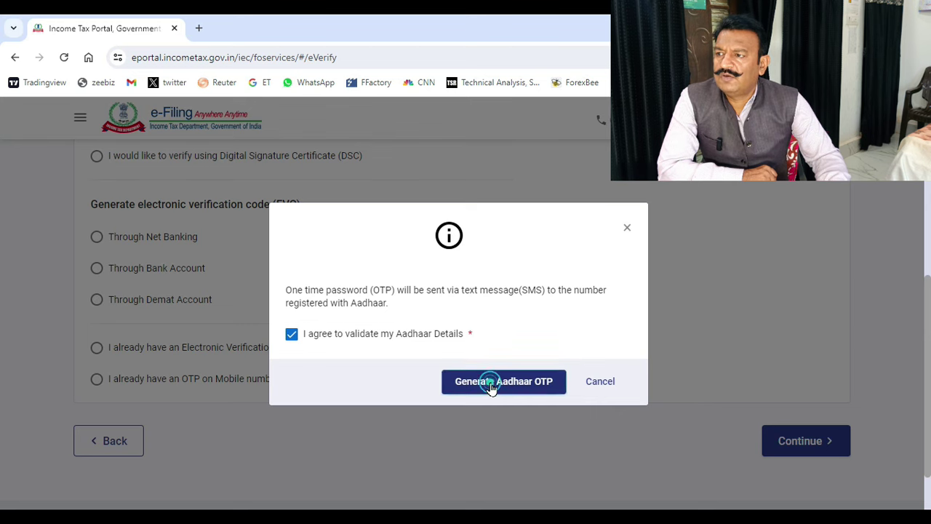
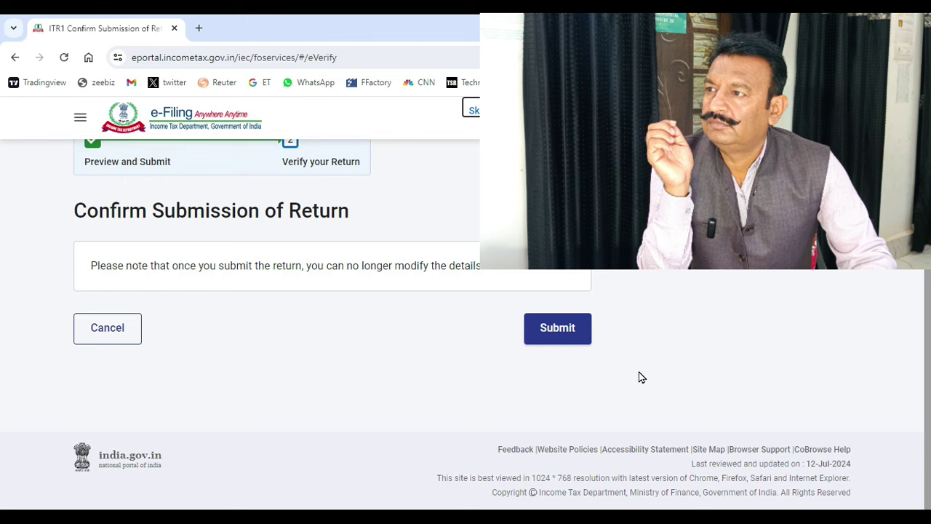
Confirm the final submission of the ITR-1 return and go back to the dashboard.
{"action": "scroll", "coordinate": [641, 377], "scroll_direction": "up", "scroll_amount": 3}
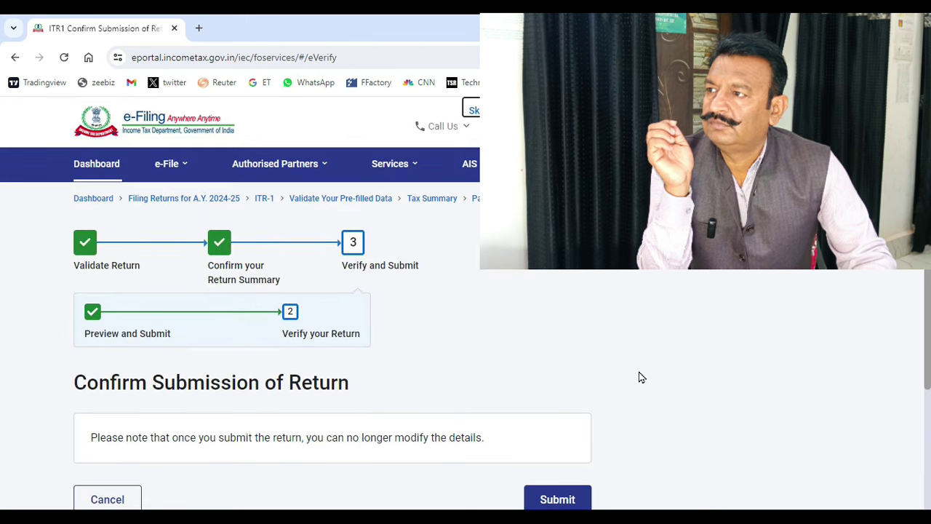
{"action": "scroll", "coordinate": [642, 377], "scroll_direction": "down", "scroll_amount": 2}
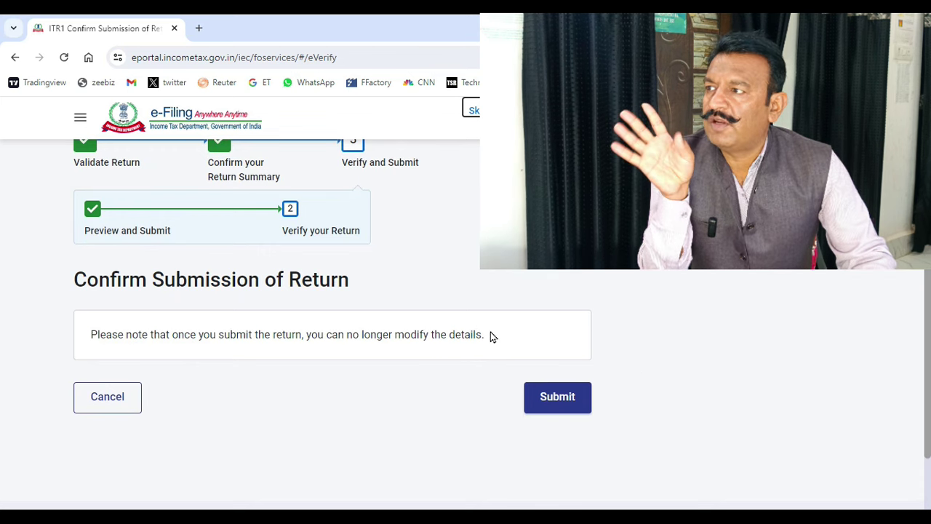
{"action": "scroll", "coordinate": [490, 336], "scroll_direction": "up", "scroll_amount": 2}
{"action": "scroll", "coordinate": [432, 331], "scroll_direction": "down", "scroll_amount": 2}
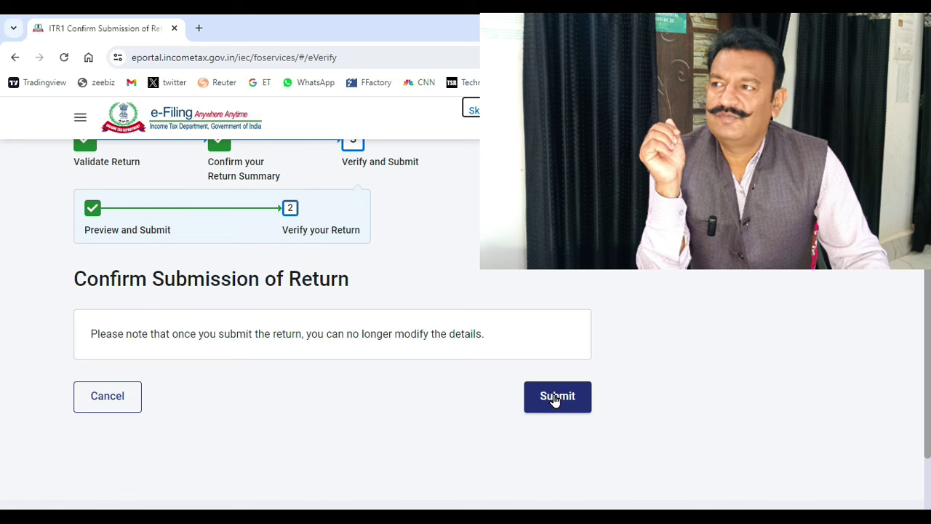
{"action": "left_click", "coordinate": [555, 400]}
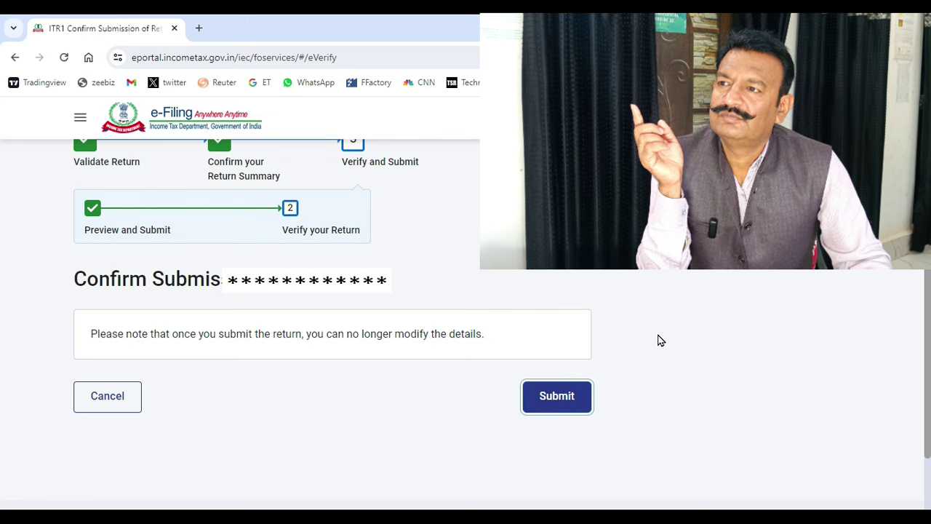
{"action": "scroll", "coordinate": [659, 339], "scroll_direction": "up", "scroll_amount": 1}
{"action": "scroll", "coordinate": [659, 339], "scroll_direction": "down", "scroll_amount": 3}
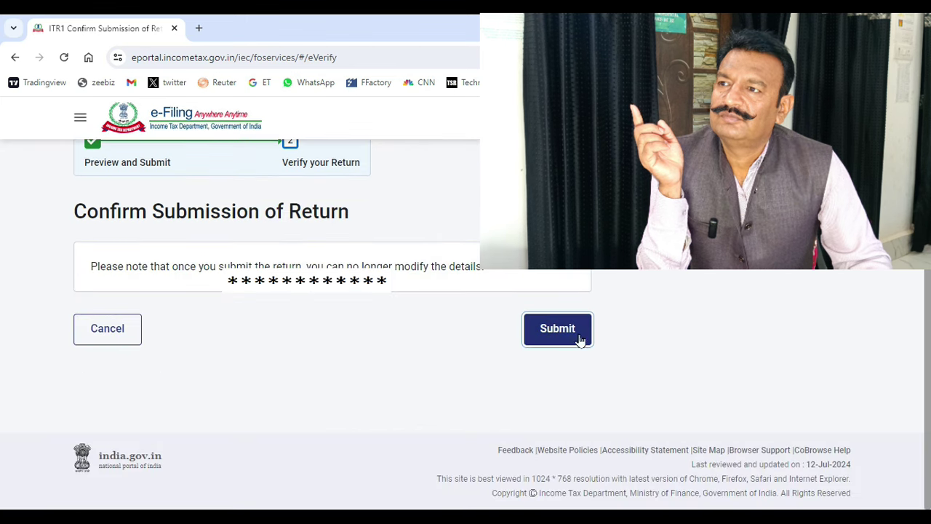
{"action": "left_click", "coordinate": [568, 336]}
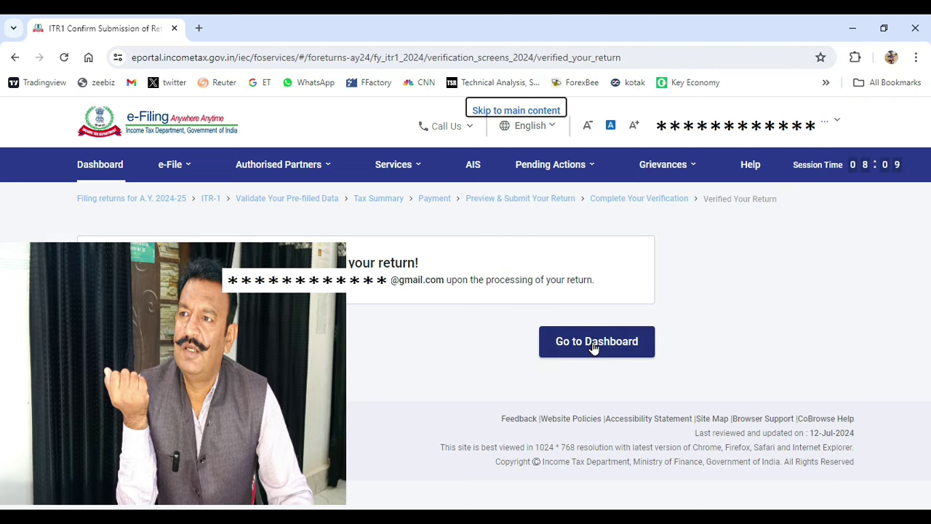
{"action": "left_click", "coordinate": [595, 347]}
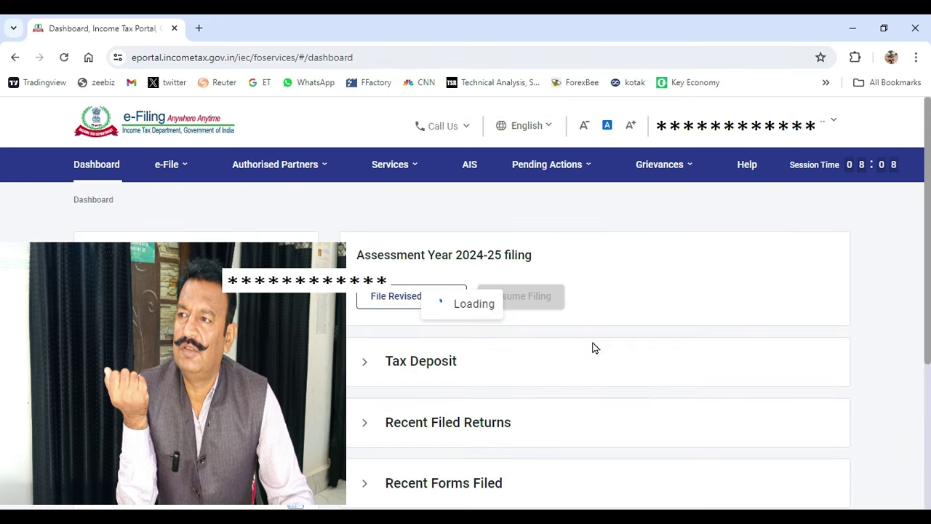